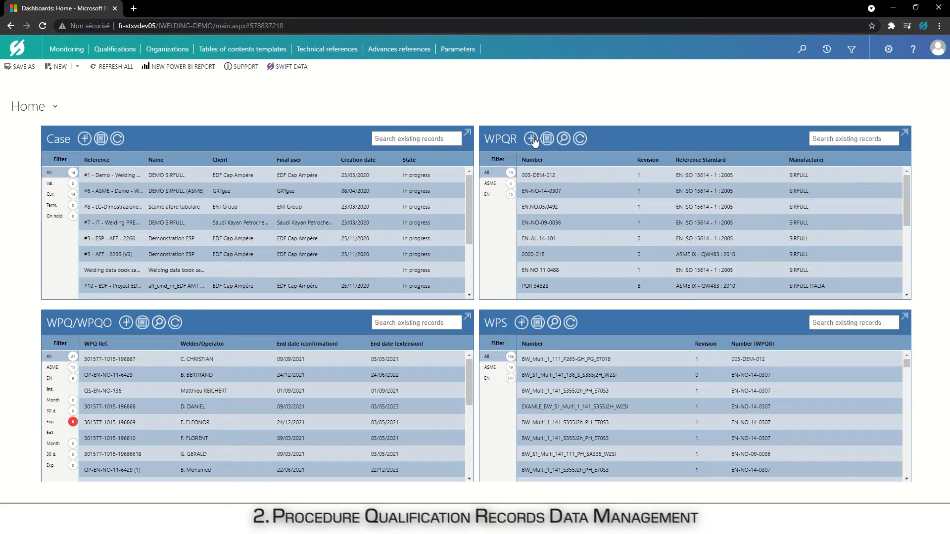
Step: Create a new WPQR labelled PQR_01 with the standard reference EN ISO 15614 - 1 : 2005
click(531, 139)
click(489, 262)
text(PQR)
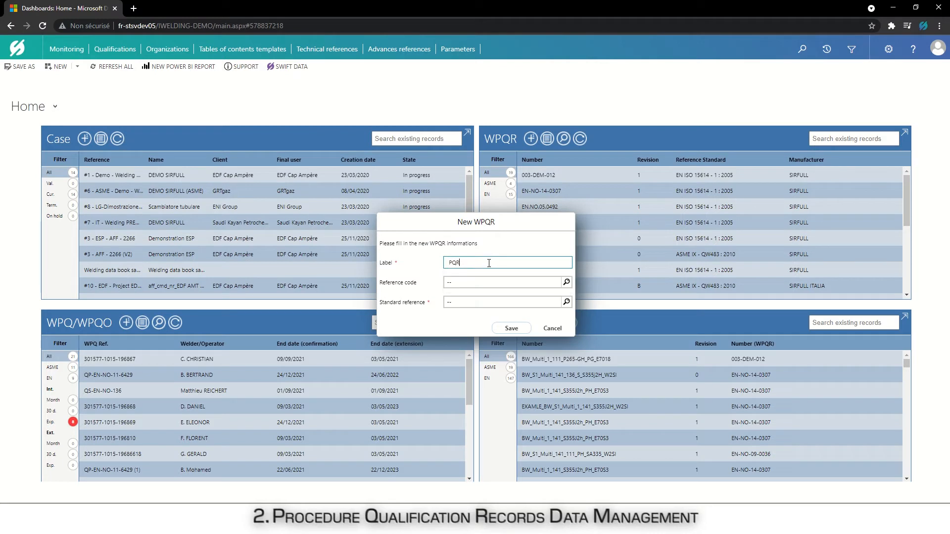
click(511, 304)
click(566, 301)
click(458, 271)
click(541, 398)
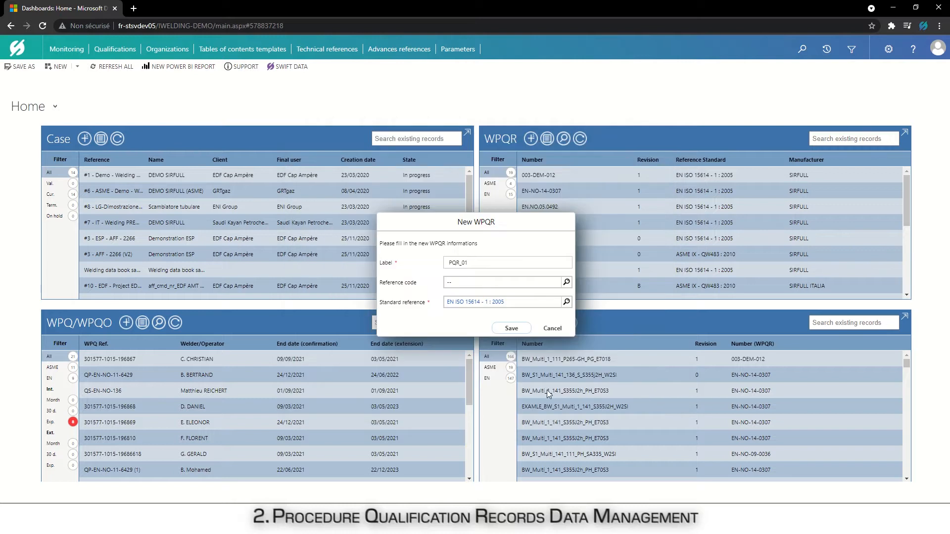
click(511, 328)
Step: Set the type of Material 1 to Tube
scroll(371, 419, down, 5)
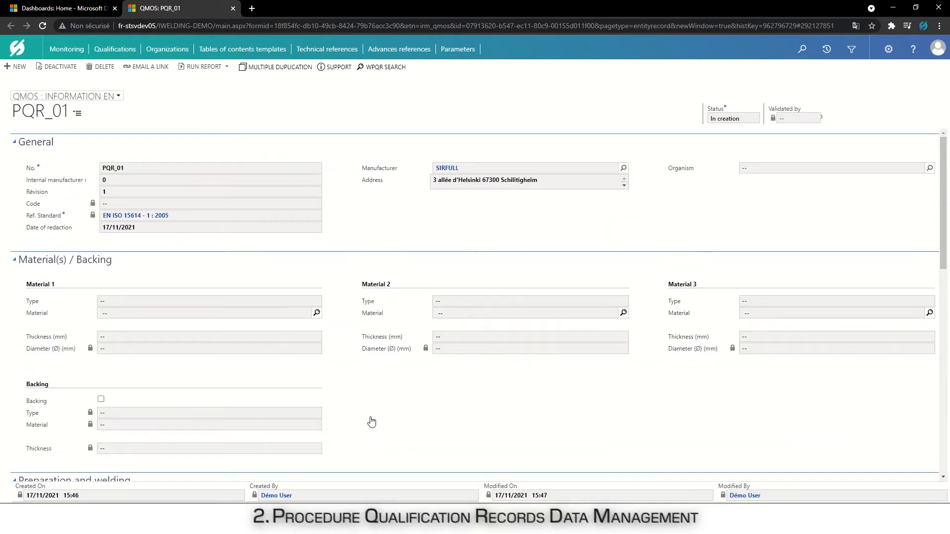
click(305, 300)
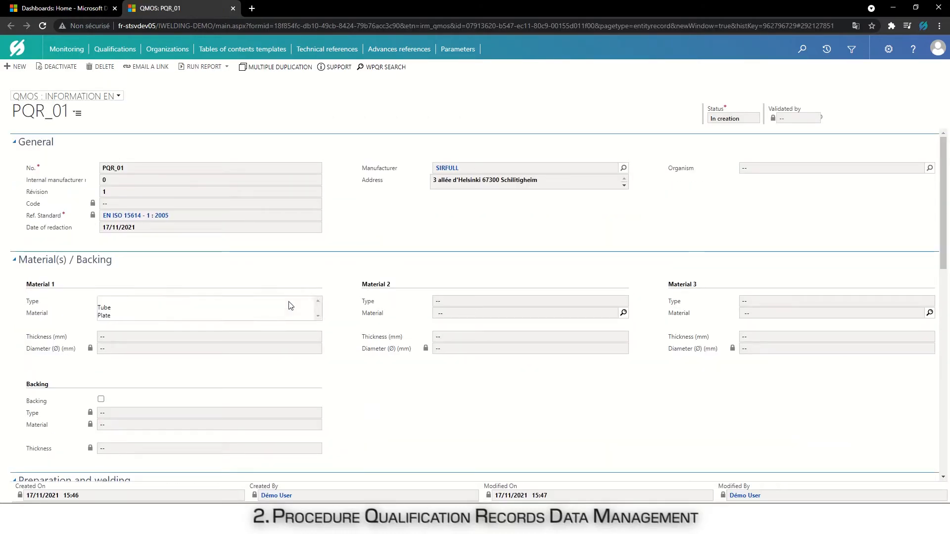
click(104, 308)
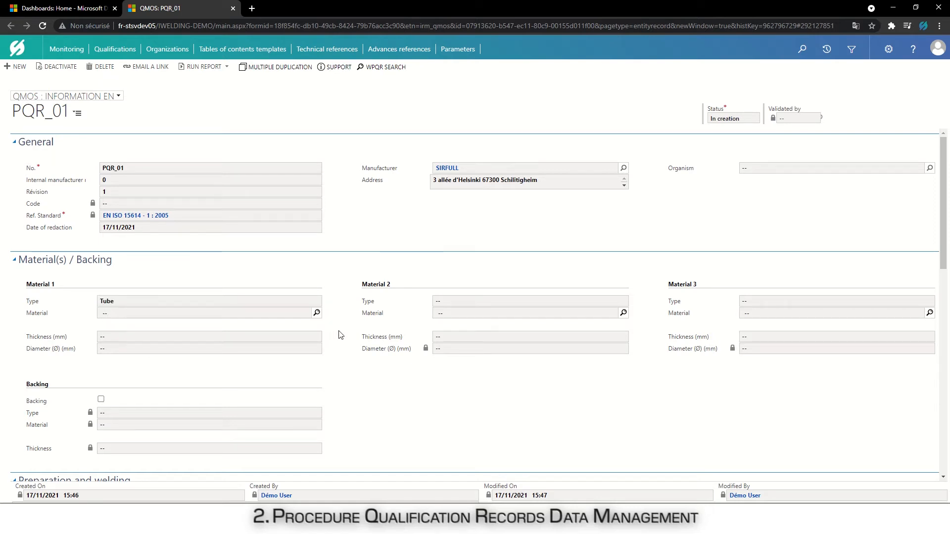
Step: Search the material records for "*p265" as the material for Material 1
click(316, 312)
click(476, 215)
text(*p265)
key(Return)
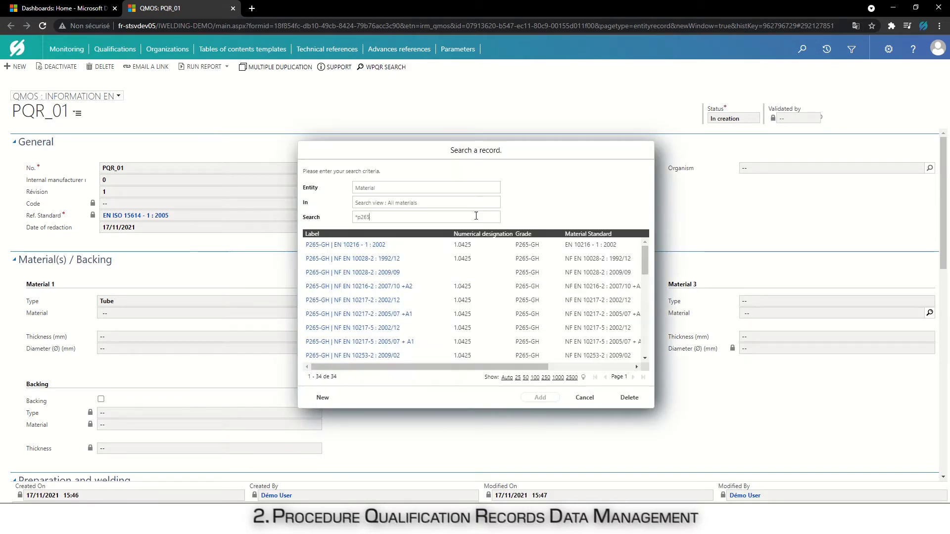
click(544, 397)
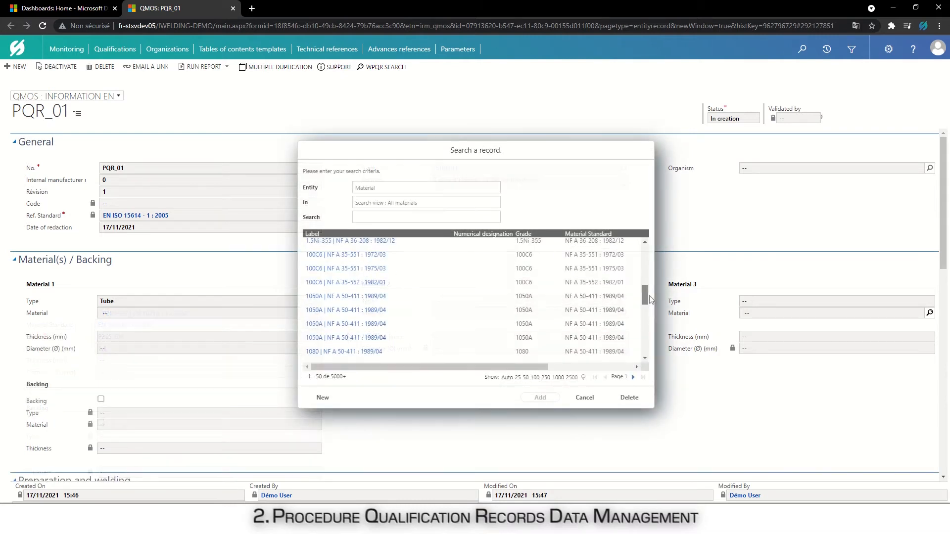
Step: Browse the full material list and view the blank new-material form, leaving it without saving
drag(649, 297, 652, 331)
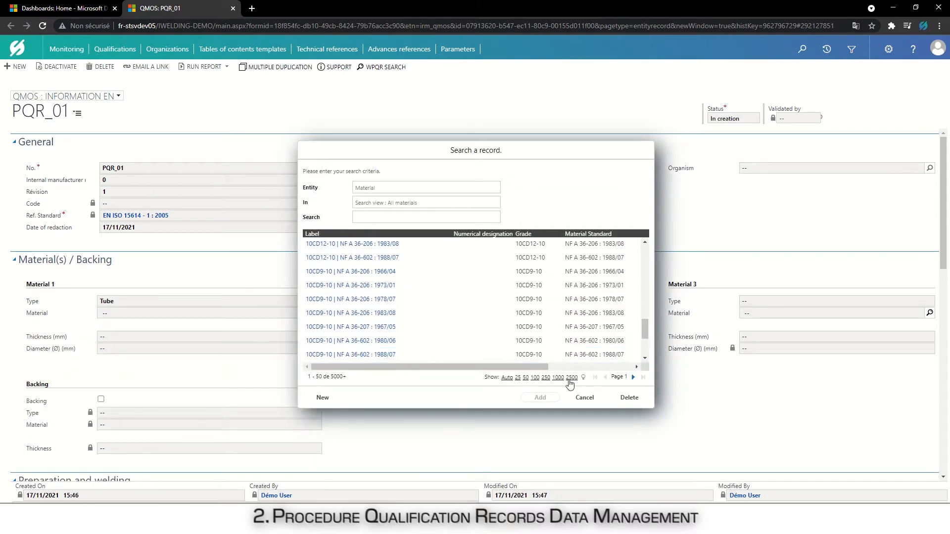
click(322, 399)
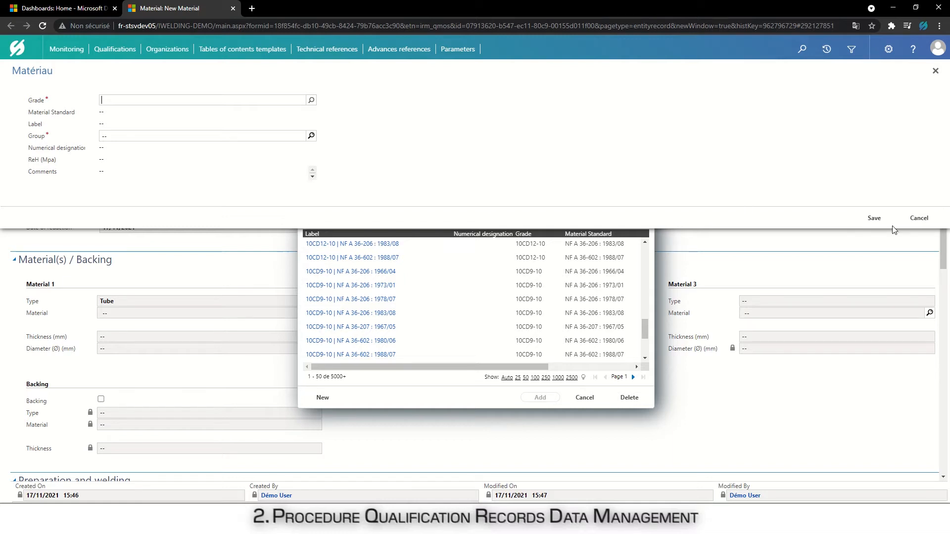
click(914, 223)
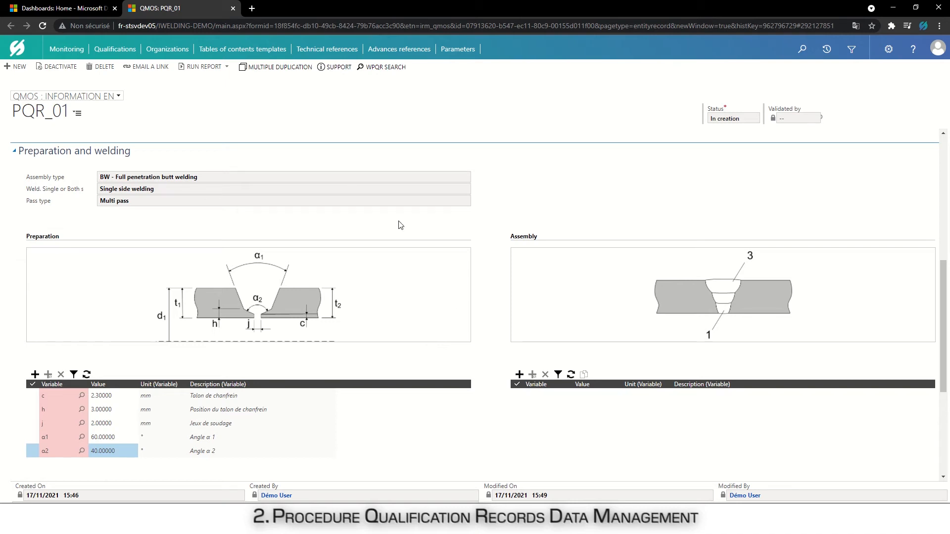
Step: Review the available options for assembly type, single or both side welding, and pass type without changing them
click(334, 179)
scroll(332, 196, down, 3)
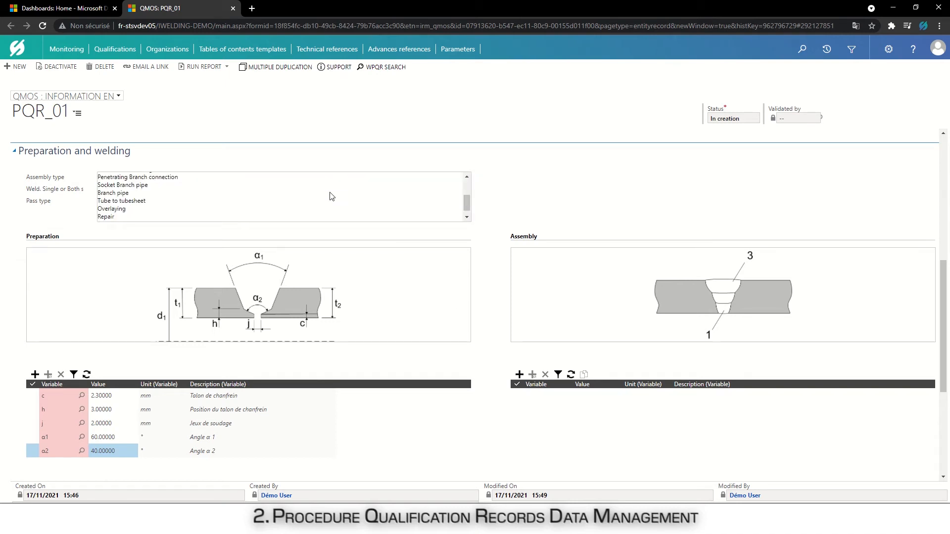
click(513, 210)
click(424, 192)
click(520, 212)
click(464, 209)
click(551, 220)
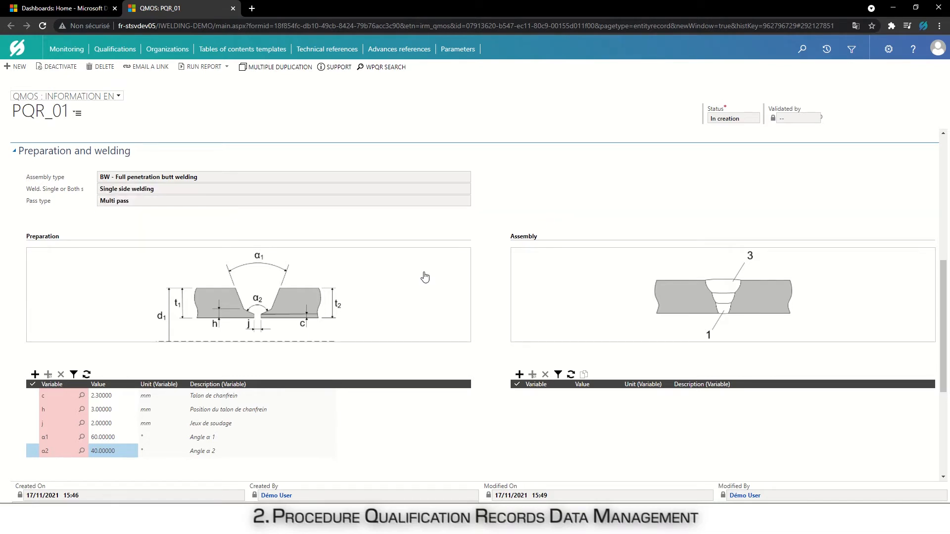
Step: Browse the preparation schema library and view the blank new-schema form, closing both without changes
click(397, 293)
drag(740, 171, 742, 227)
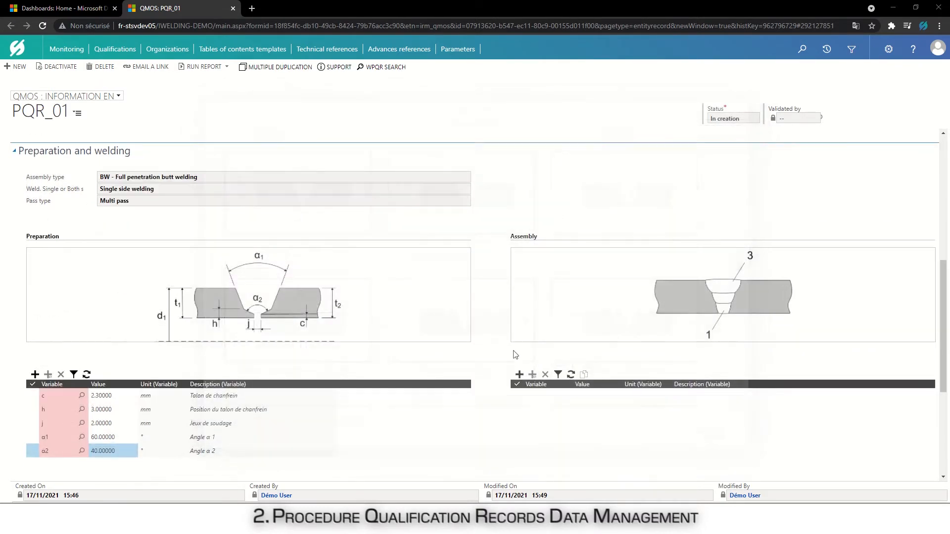
click(448, 313)
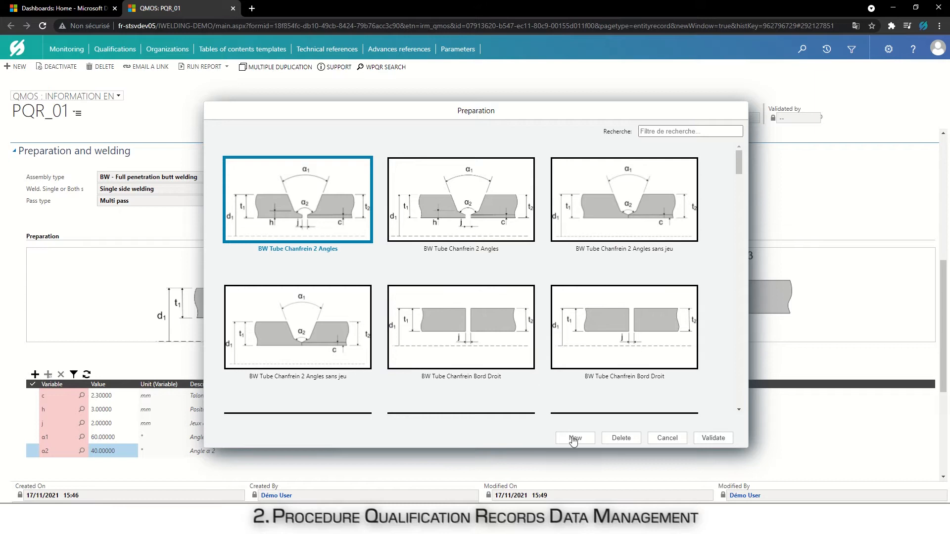
click(573, 438)
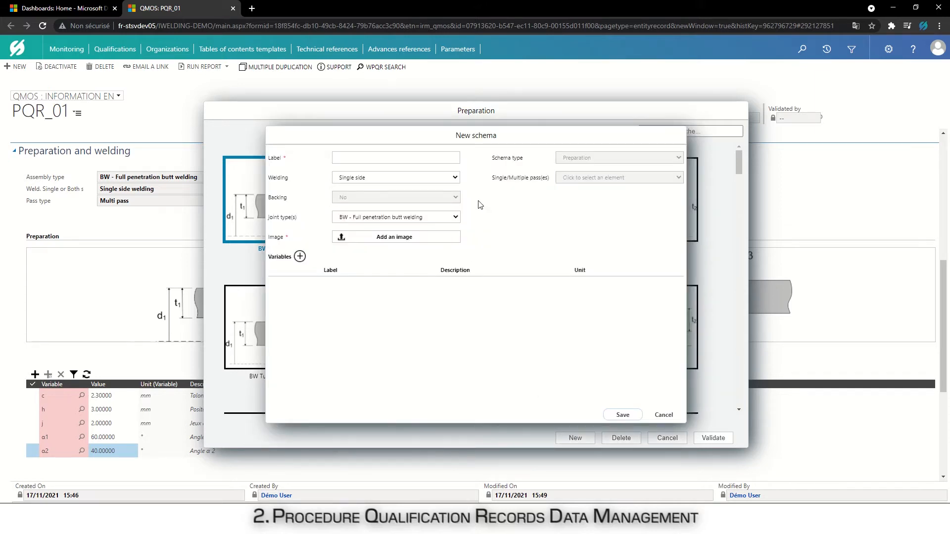
click(676, 419)
click(667, 438)
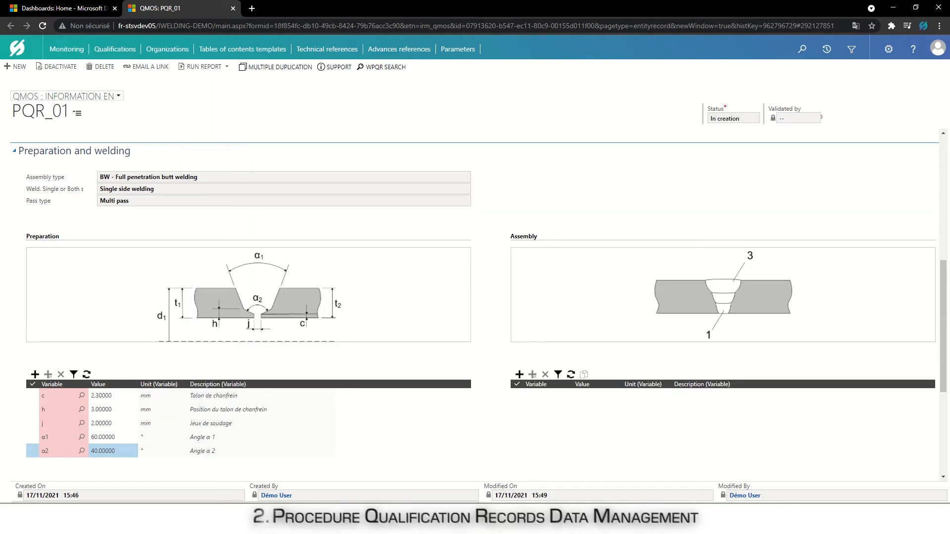
drag(81, 451, 258, 300)
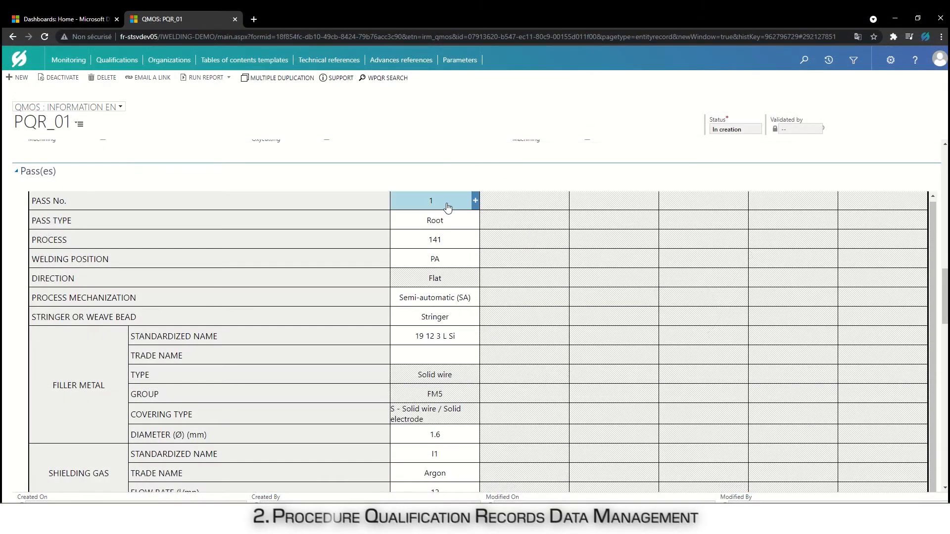
Step: Try numbering the first pass column as 1-3
click(447, 206)
text(-3)
key(Return)
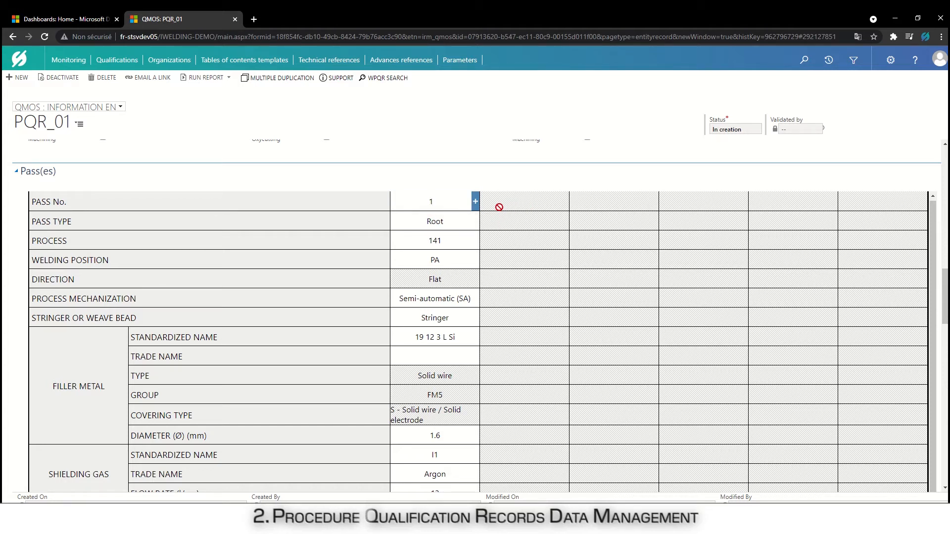
Step: Add a second pass column beside pass 1 in the pass table
click(475, 202)
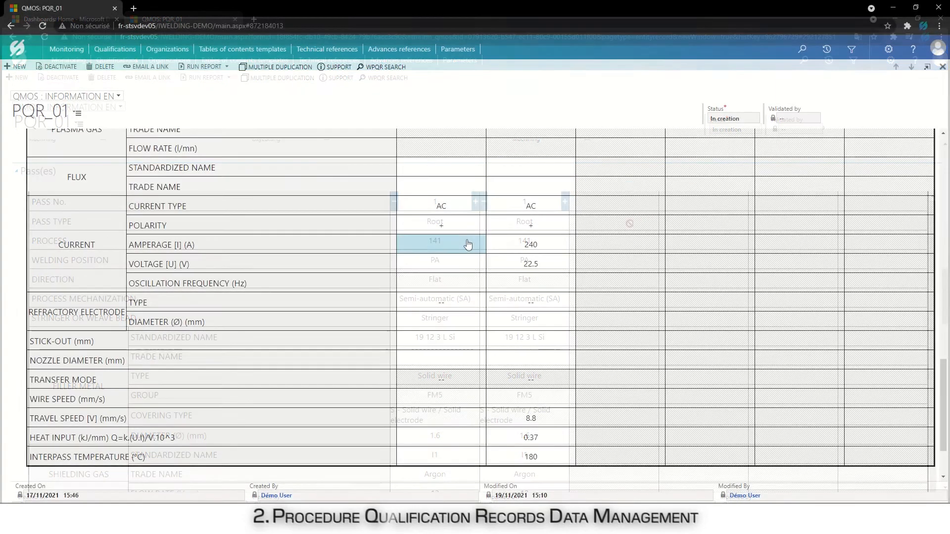
Step: Set the first pass's amperage to 240 A and its voltage to 22.5 V
click(466, 244)
text(240)
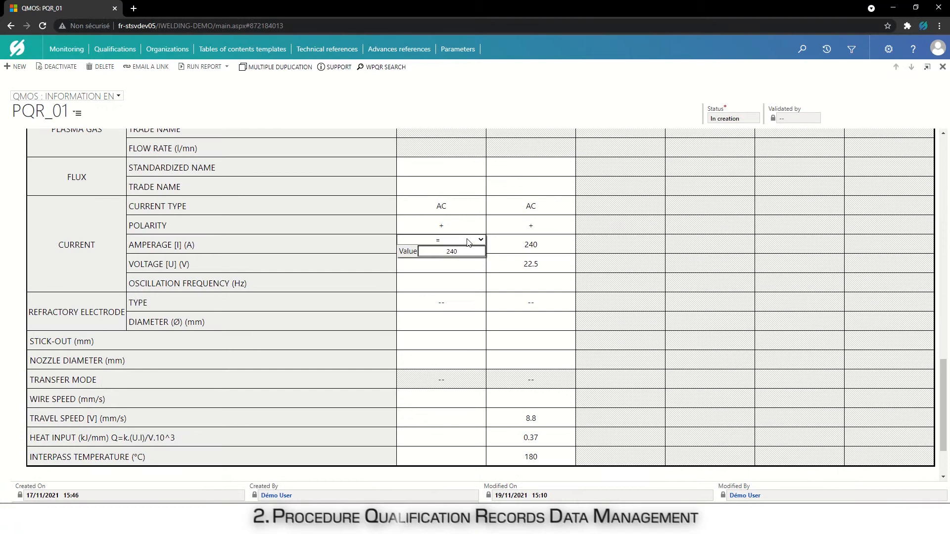
key(Return)
scroll(467, 242, down, 2)
click(445, 187)
text(22)
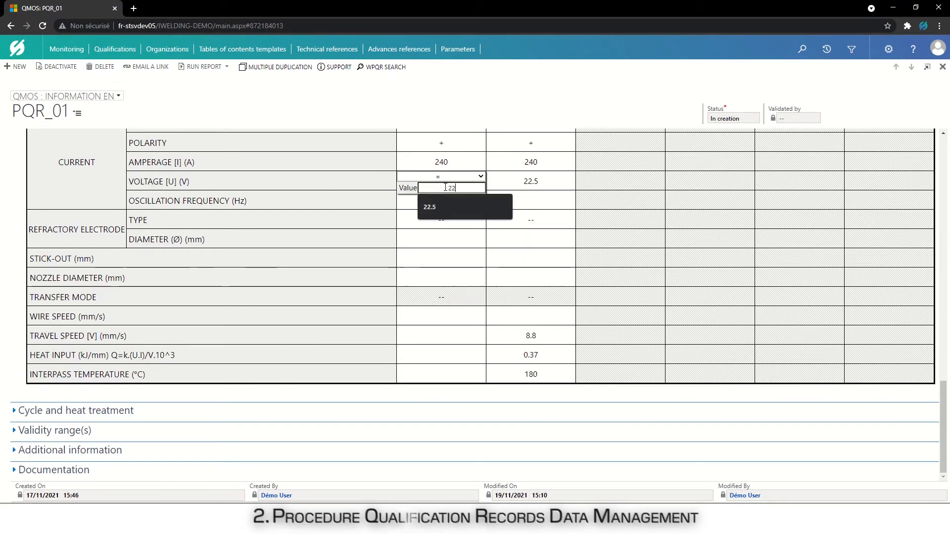
click(445, 207)
Step: Set the first pass's travel speed to 8.8 mm/s and its interpass temperature to 180 °C
click(465, 333)
text(8.8)
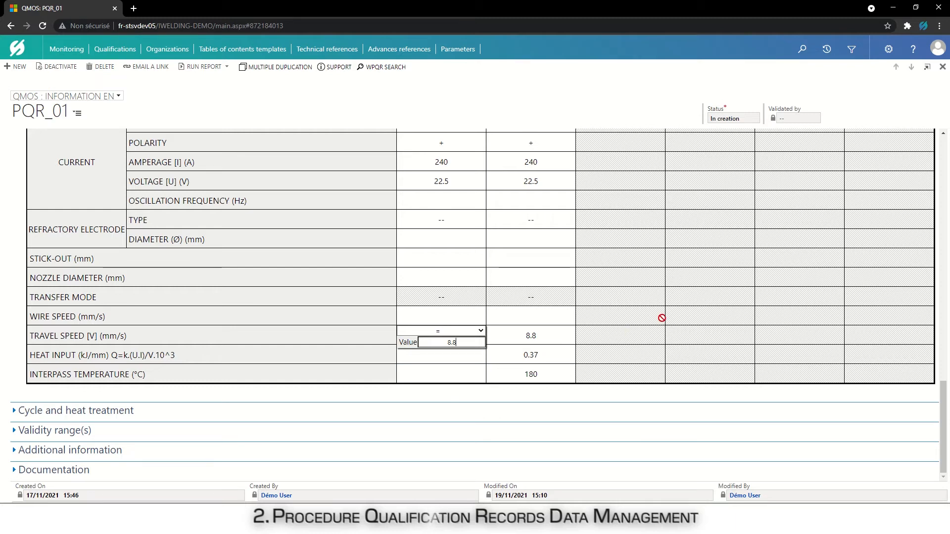
key(Return)
click(458, 374)
text(180)
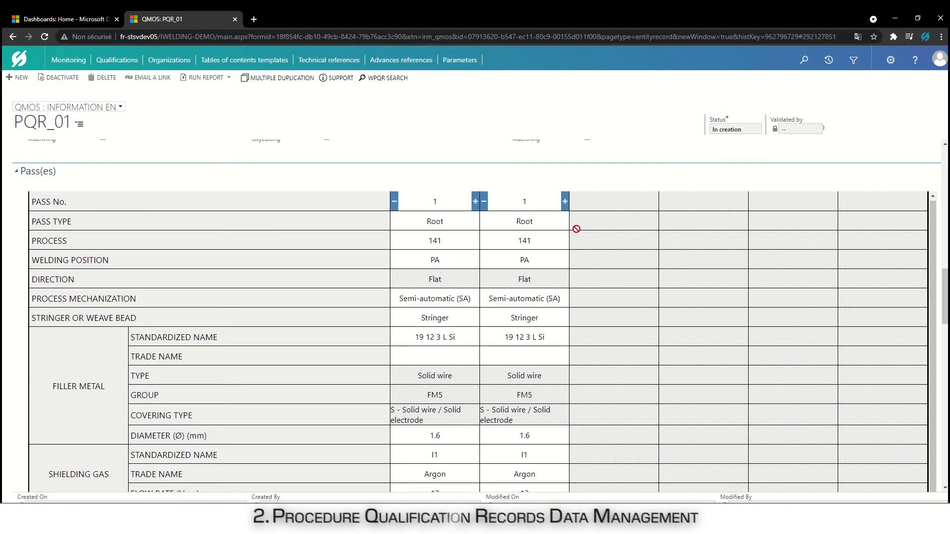
Step: Set the second pass column's passes quantity to 2 so it covers passes 2-3
click(531, 205)
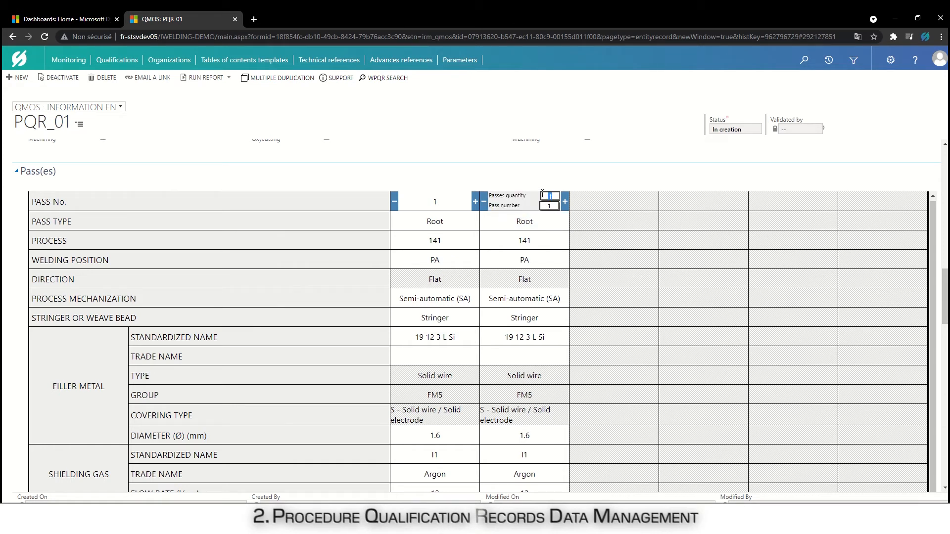
text(2)
key(Return)
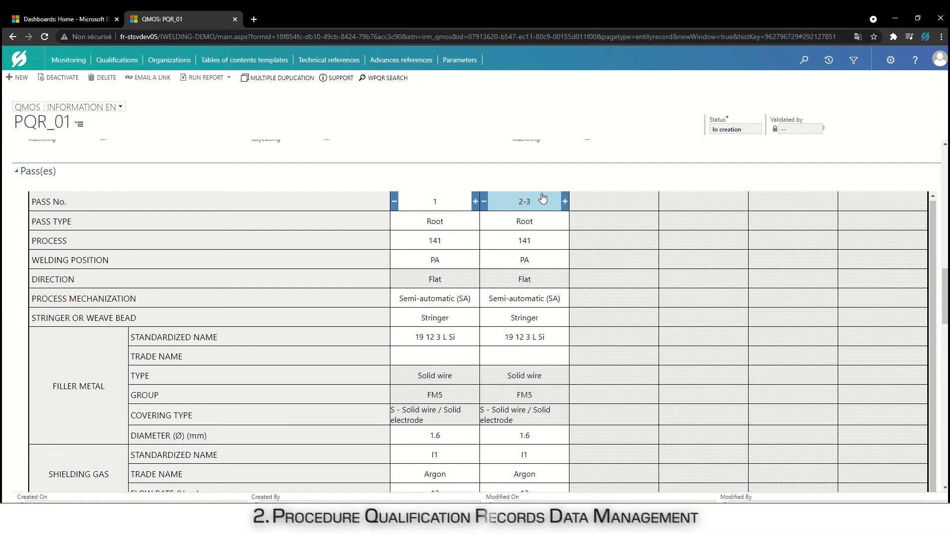
click(599, 198)
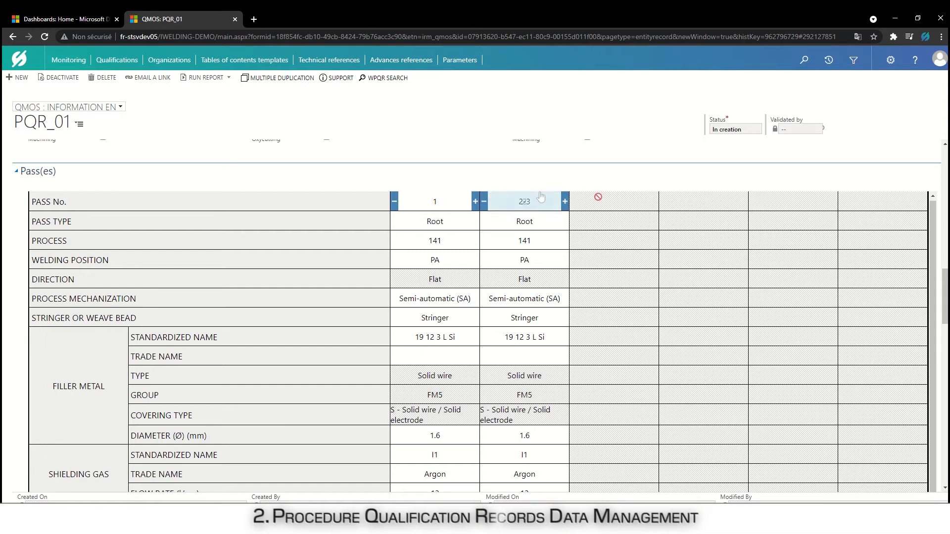
Step: Change the second pass column's number to 2-n
click(546, 204)
double_click(550, 205)
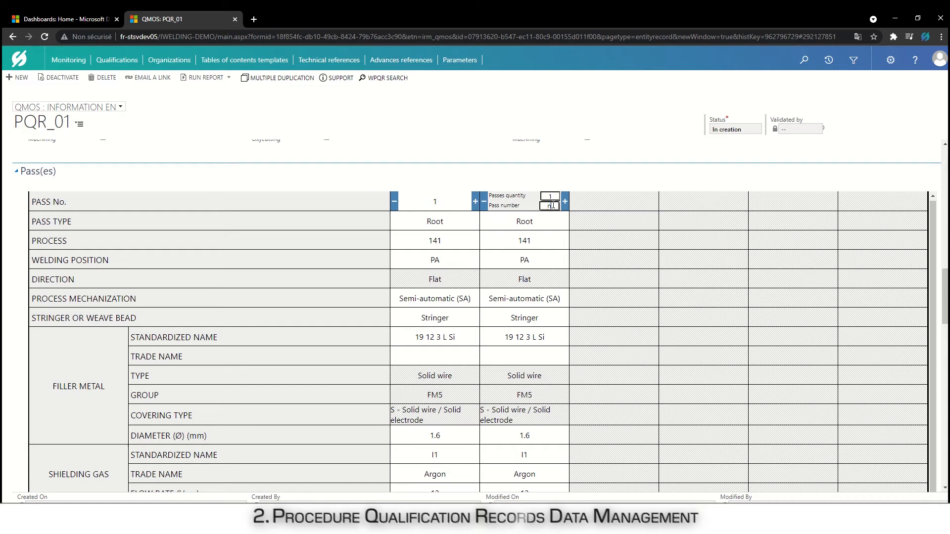
text(n)
key(Return)
click(609, 226)
click(553, 218)
double_click(536, 200)
text(2-n)
key(Return)
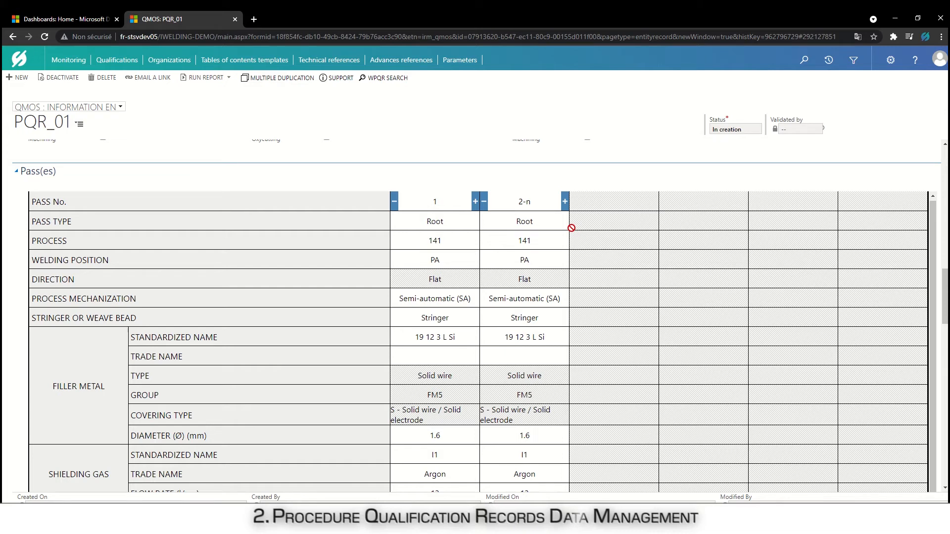
Step: Switch Preheat and Postheat off and back on, and toggle PWHT, in the cycle and heat treatment section
scroll(632, 250, down, 15)
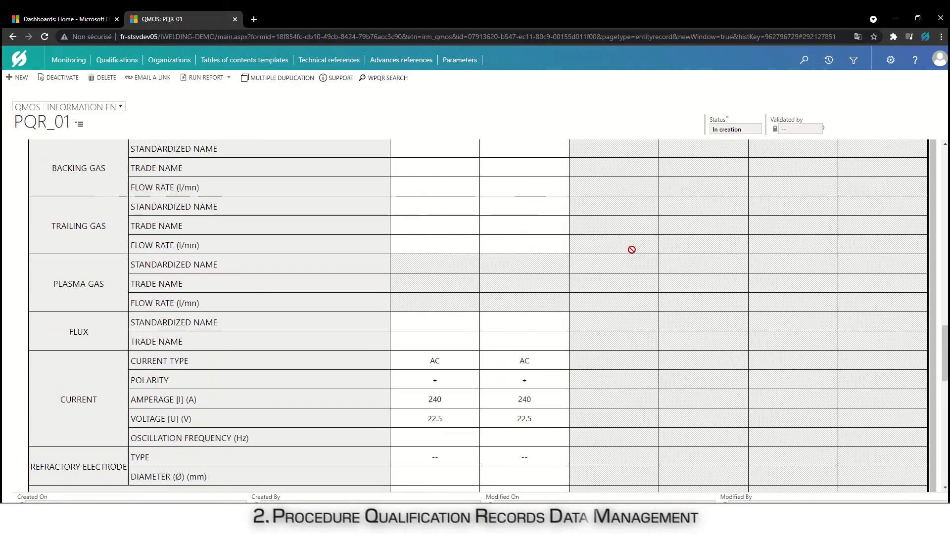
scroll(632, 250, up, 3)
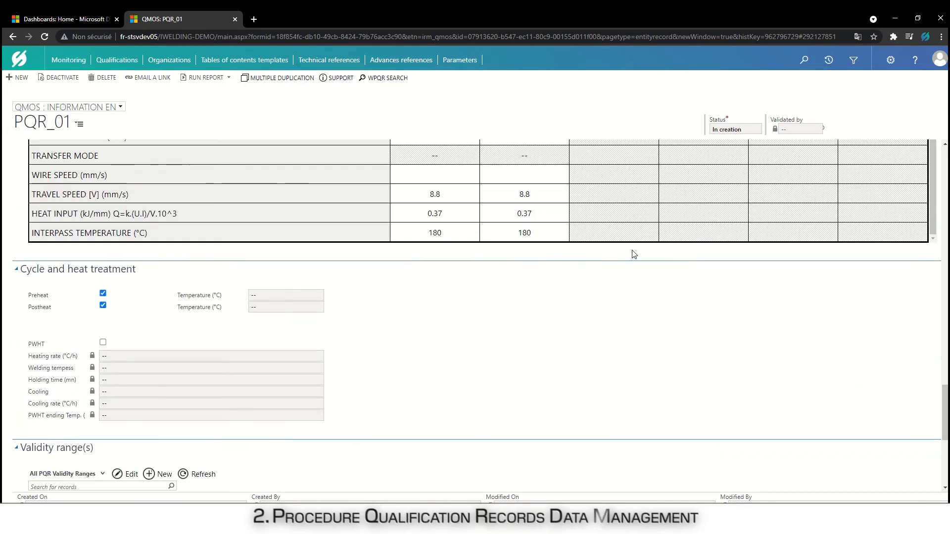
click(103, 293)
click(104, 305)
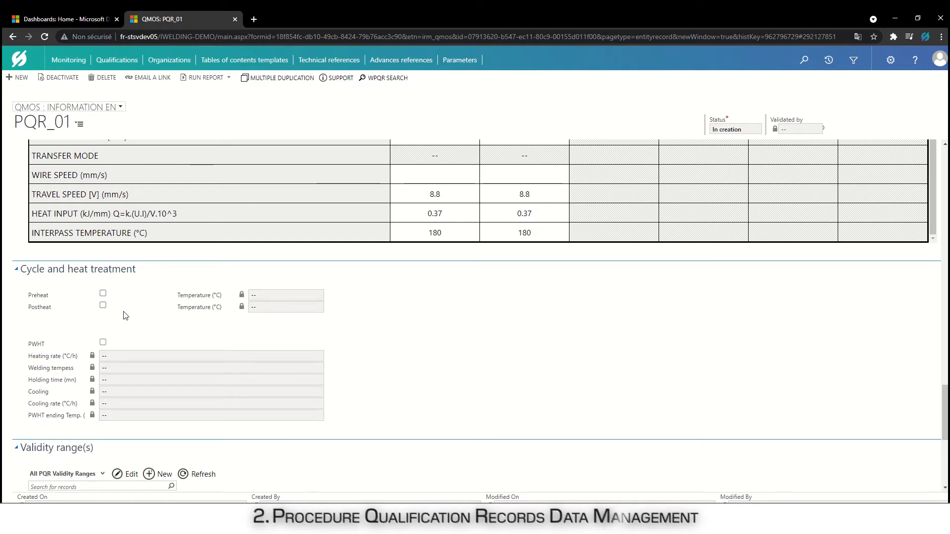
click(103, 294)
click(103, 305)
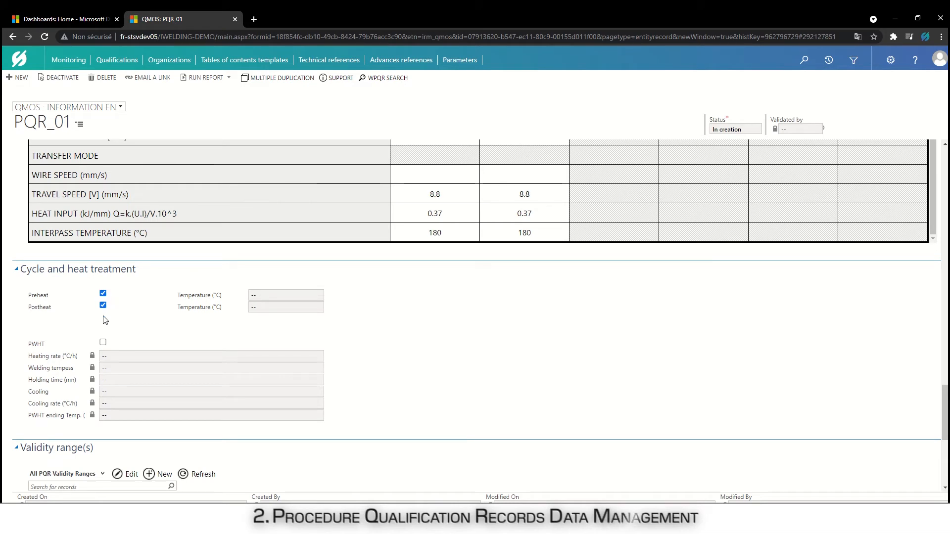
click(103, 342)
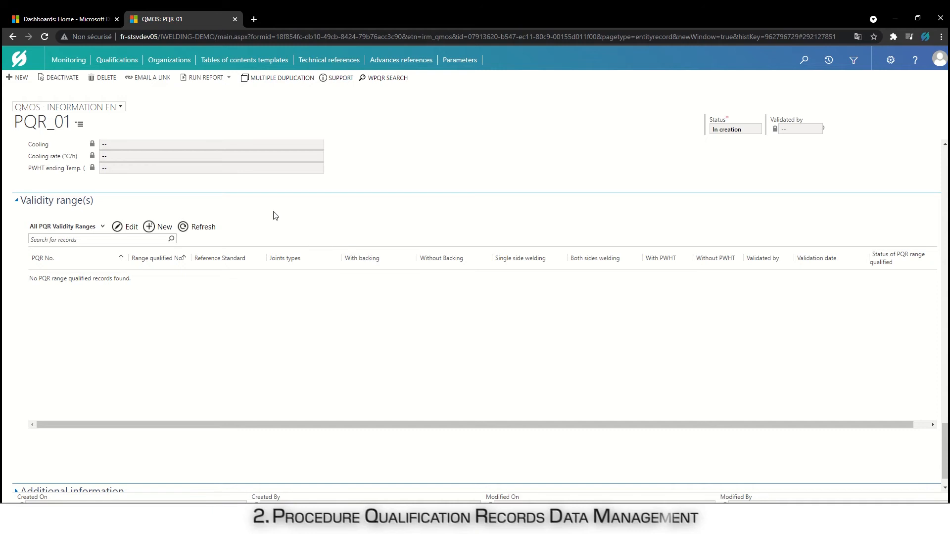
Step: Create a validity range numbered RQ_1 for PQR_01 under the standard EN ISO 15614 - 1 : 2005
click(149, 228)
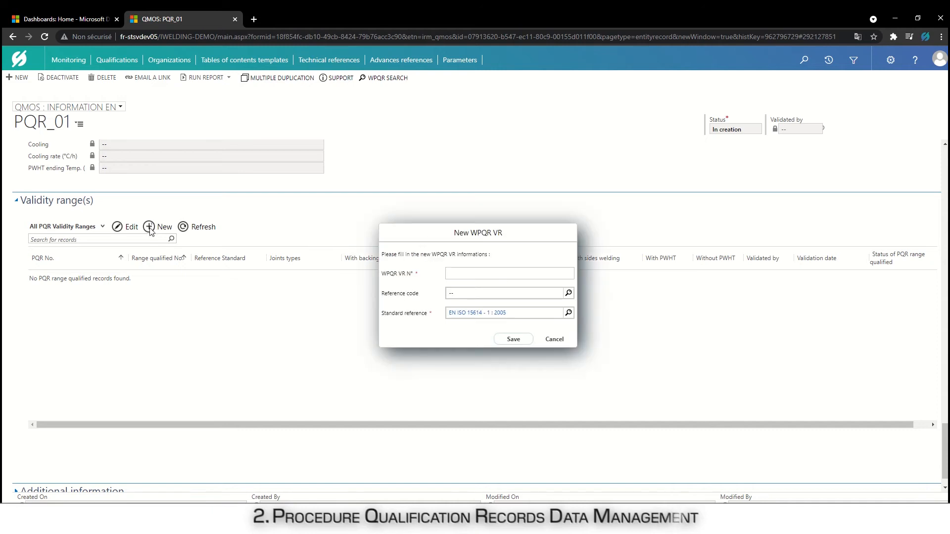
click(465, 273)
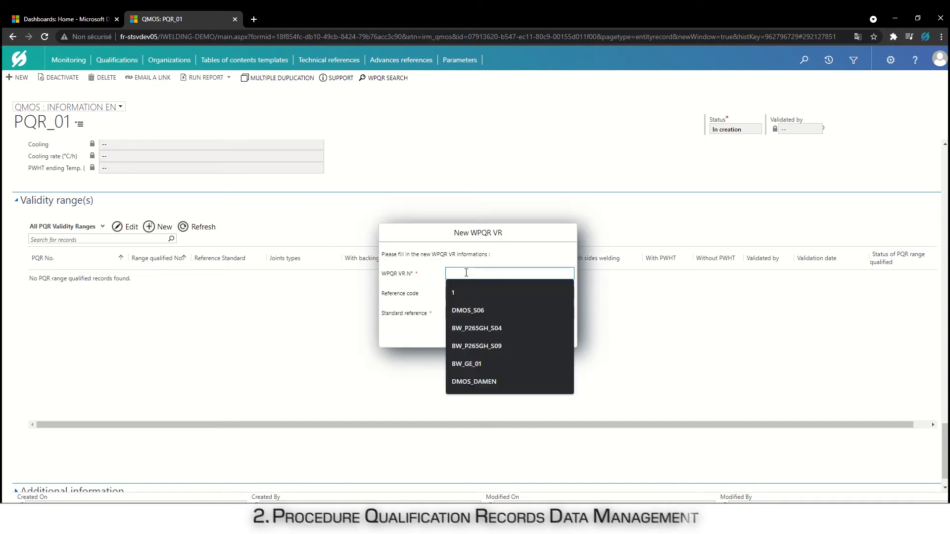
text(RQ_1)
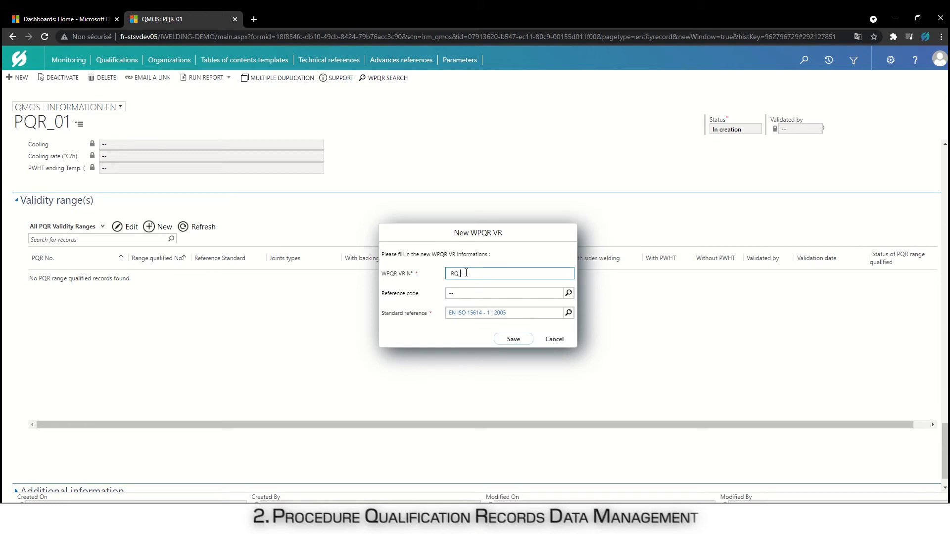
click(505, 340)
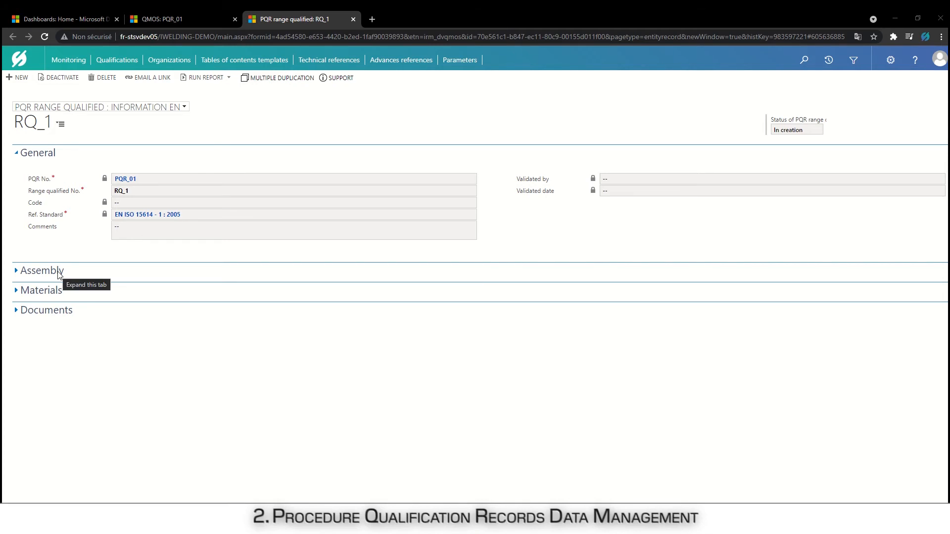
Step: Expand the Assembly section of RQ_1 and view the available assembly types
click(58, 273)
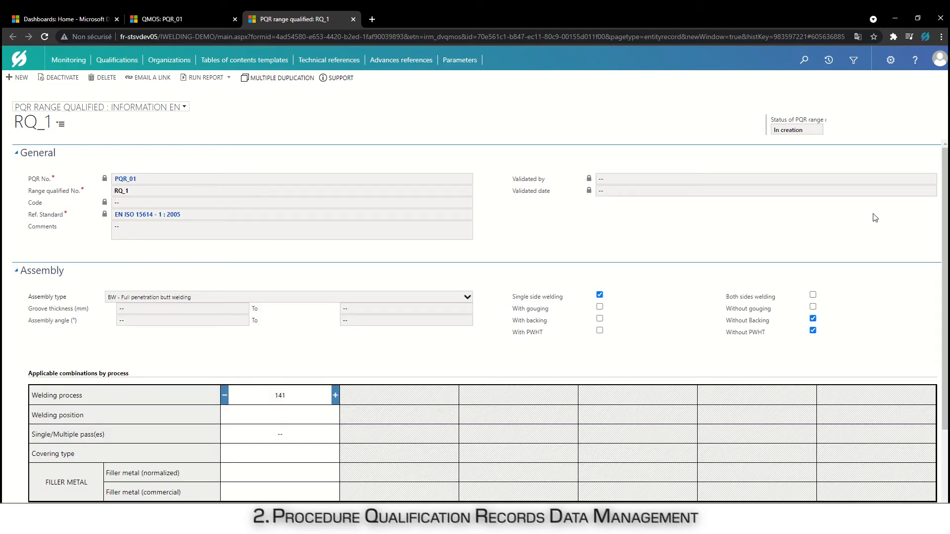
scroll(939, 216, down, 1)
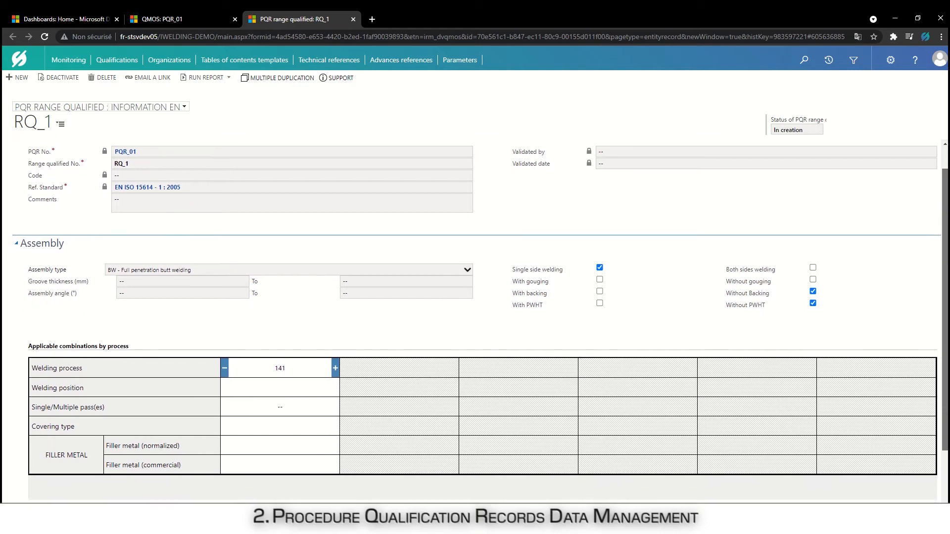
scroll(563, 231, down, 1)
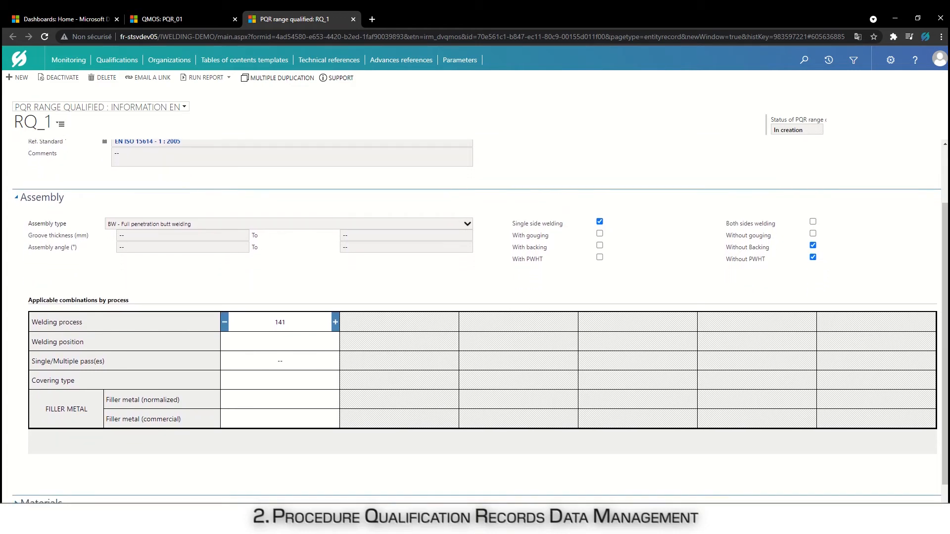
click(467, 225)
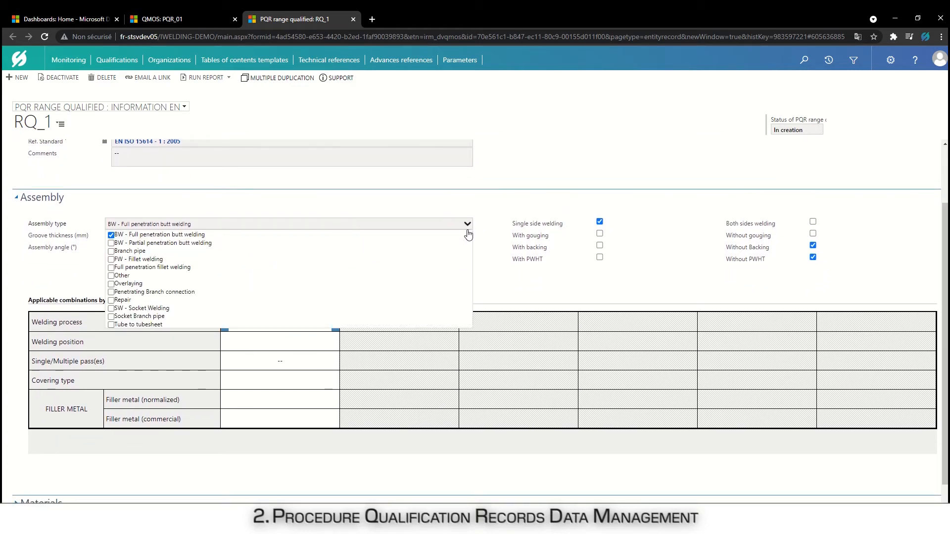
click(520, 303)
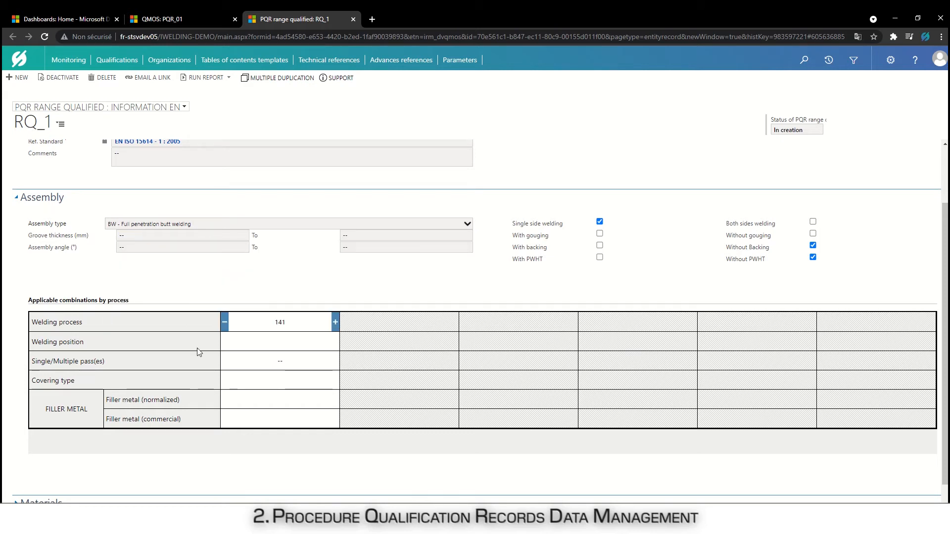
Step: Look through the welding position, single/multiple pass and covering type choices for process 141 without changing them
click(290, 350)
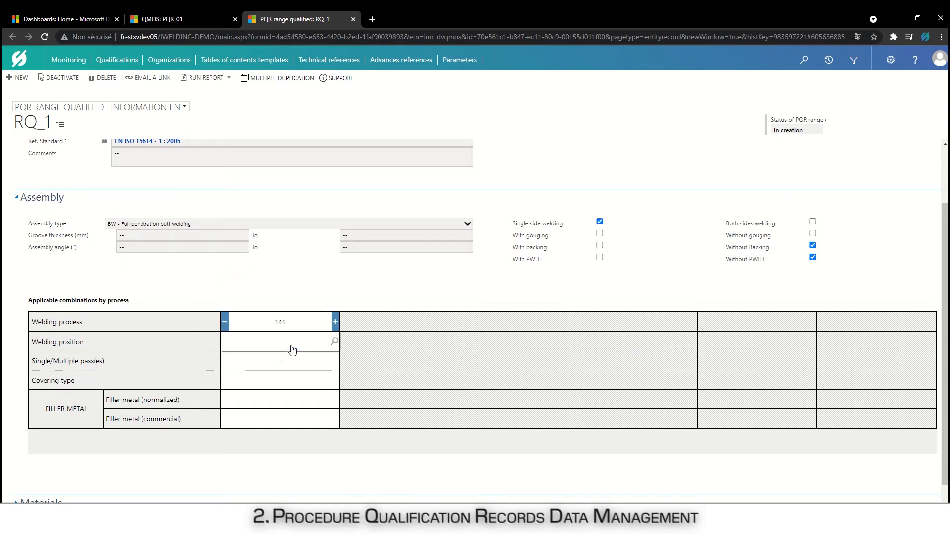
click(335, 343)
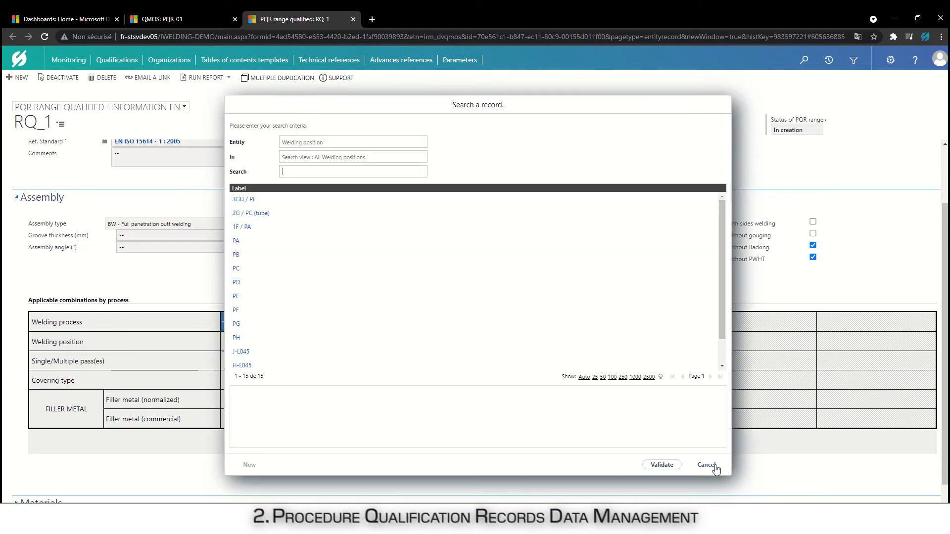
click(715, 469)
click(330, 364)
click(331, 366)
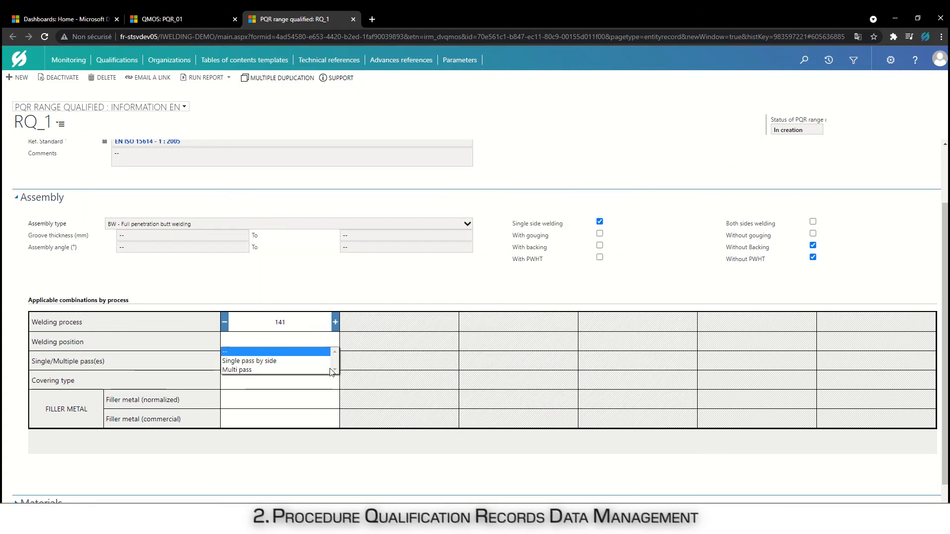
click(358, 380)
click(330, 389)
click(335, 380)
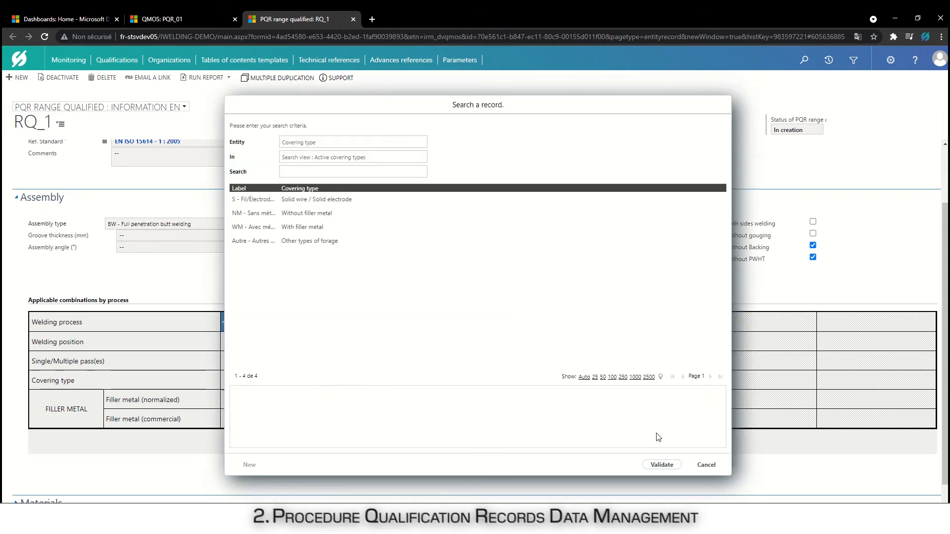
click(706, 466)
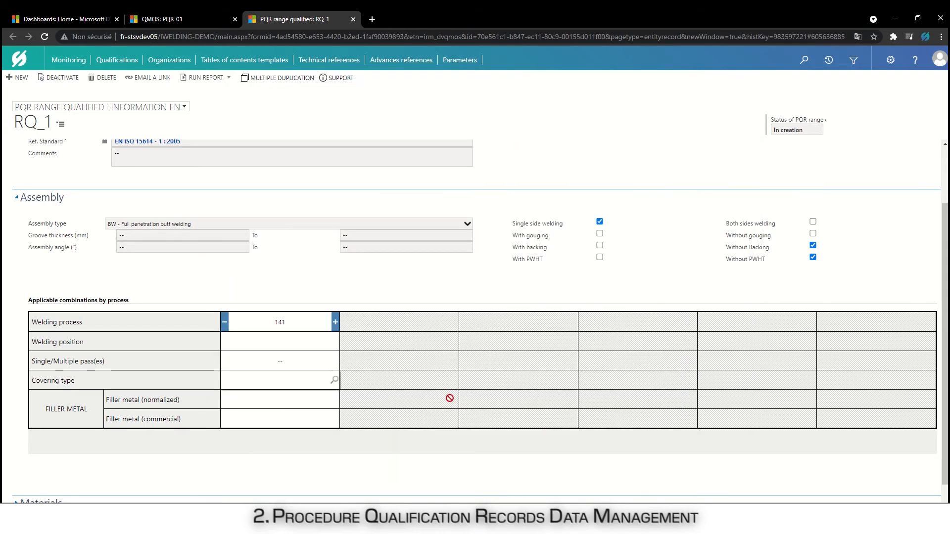
Step: Add a second process column to the applicable combinations and view its welding process choices, leaving it blank
click(336, 322)
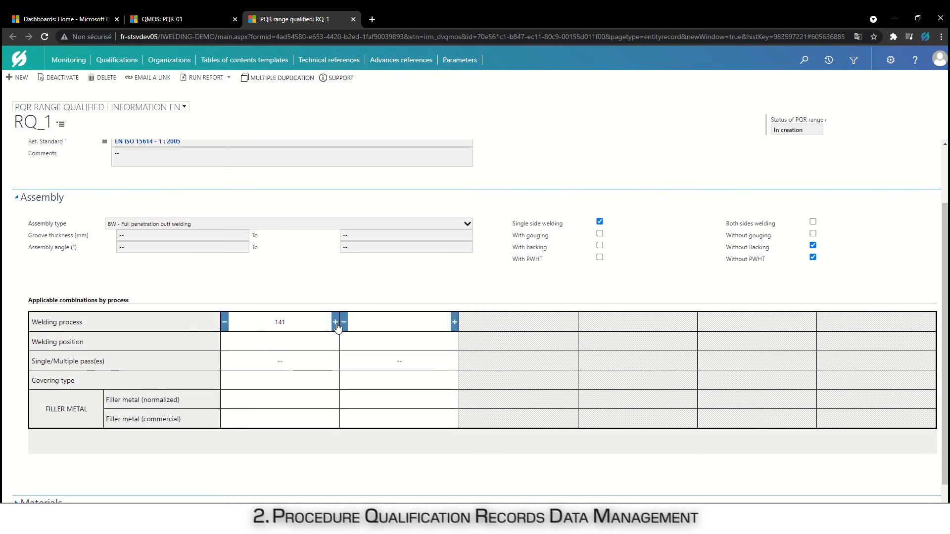
click(372, 321)
click(447, 328)
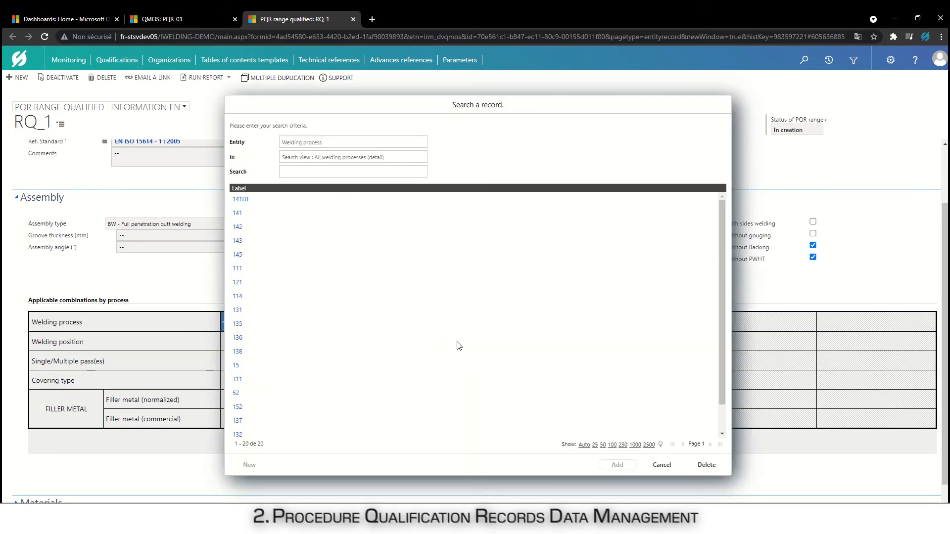
click(663, 468)
Step: Set the first material to Plate, group 1.1 | FD CEN ISO/TR 15608 : 2000, with a minimum diameter of 1 mm
scroll(538, 400, down, 2)
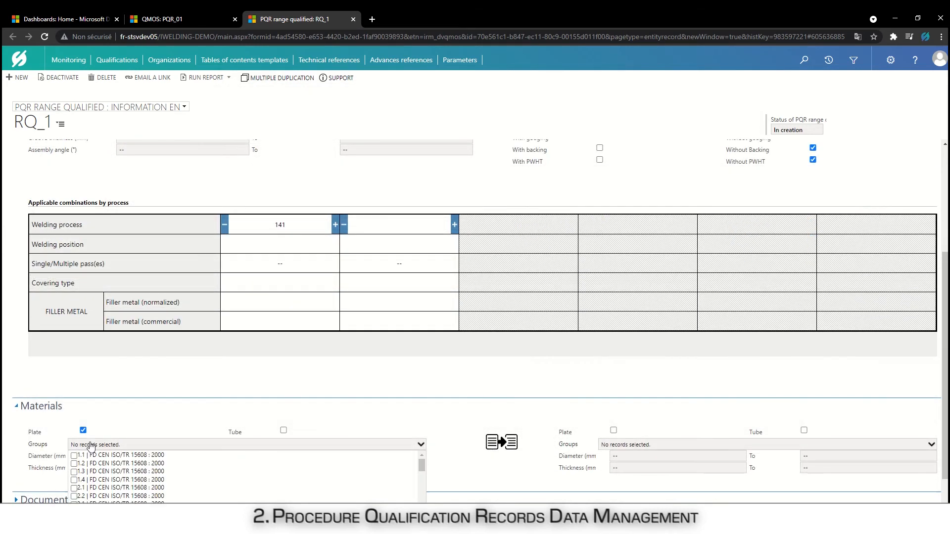
click(54, 457)
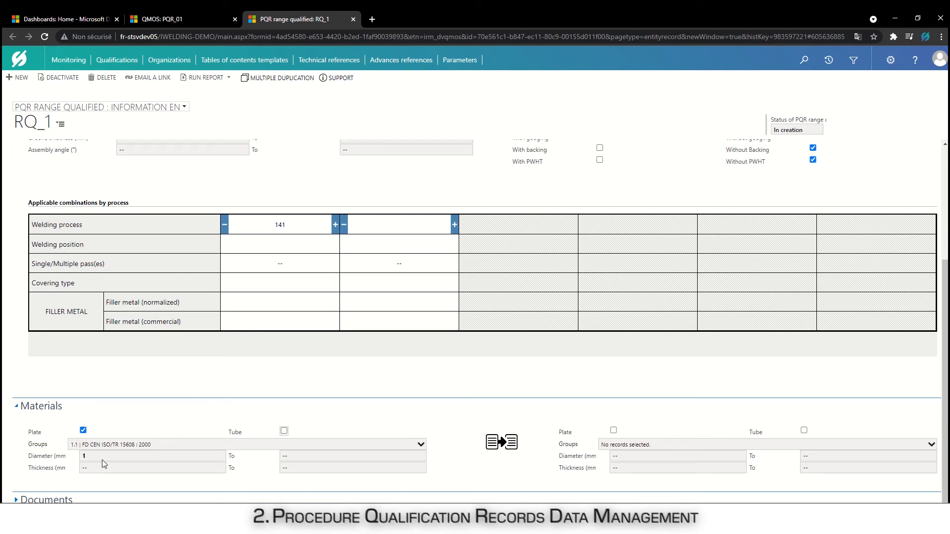
click(107, 468)
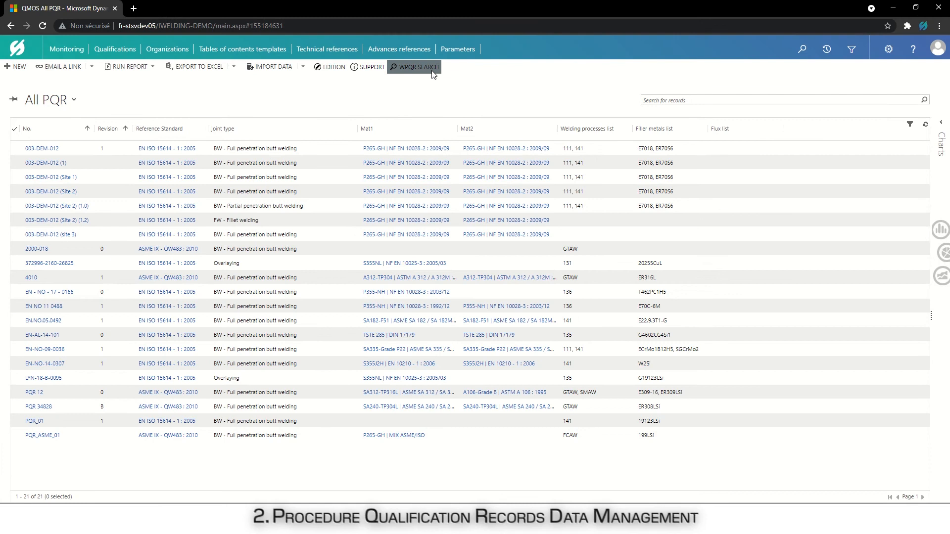
Step: Start a WPQR advanced search under EN and set process 141, welding position PA and Multi pass as criteria
click(432, 74)
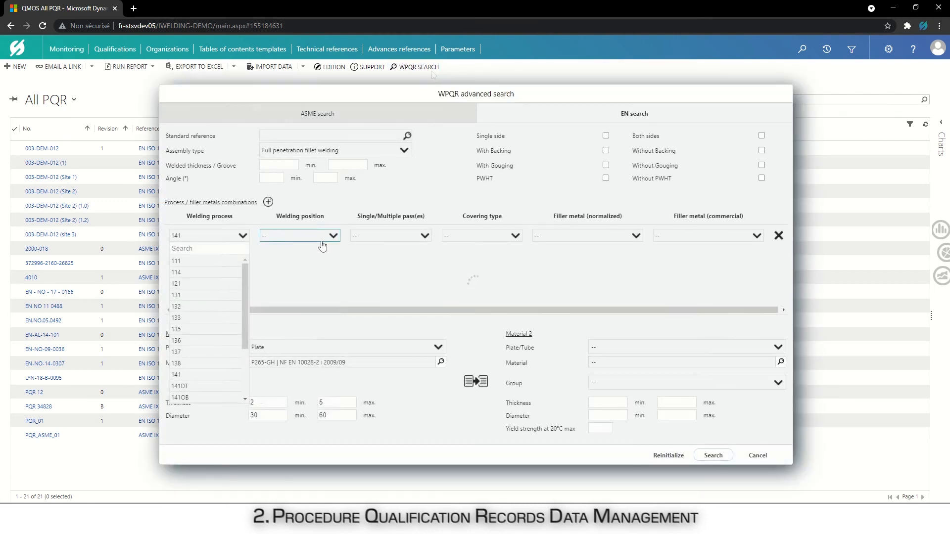
click(322, 236)
click(268, 330)
click(423, 236)
click(377, 262)
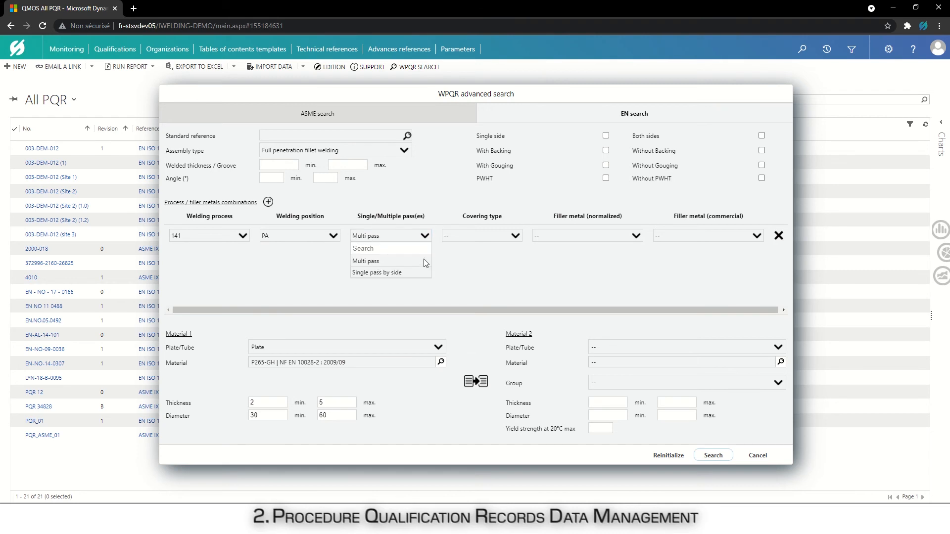
Step: Add normalized filler metal 19 12 3 L to the search criteria and run the WPQR search
click(584, 238)
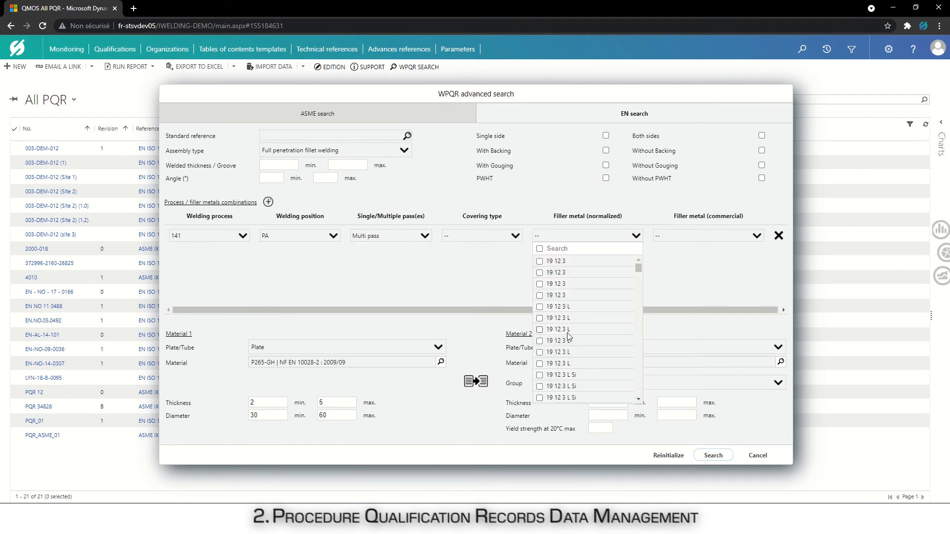
click(679, 289)
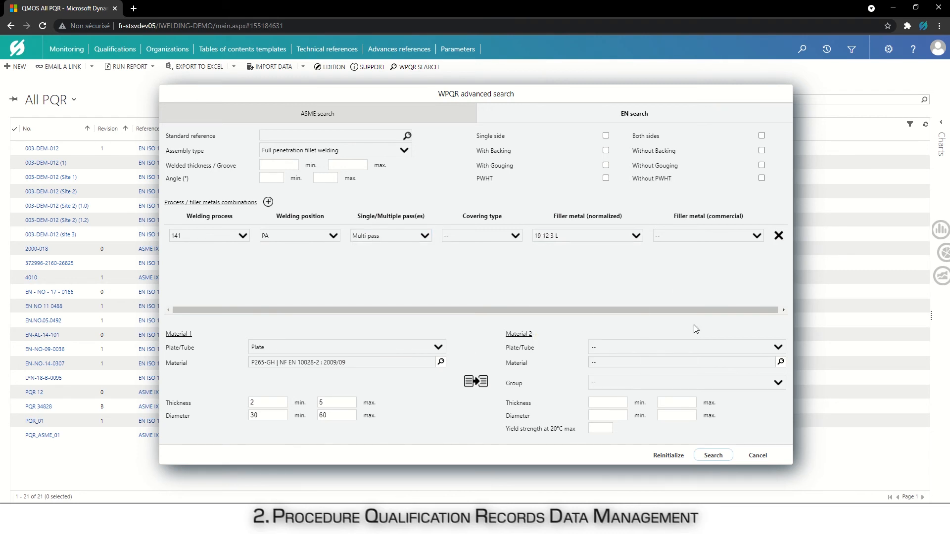
click(721, 455)
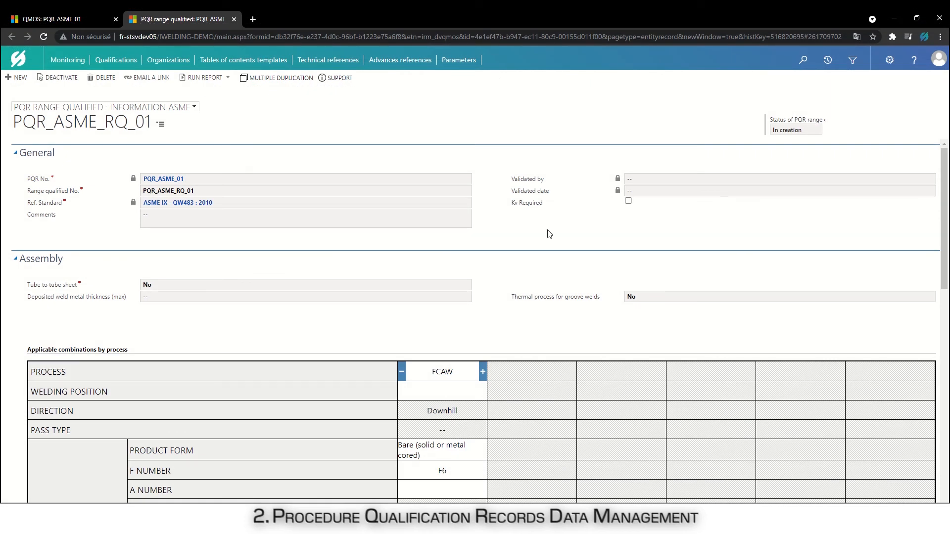
Step: Examine the applicable combinations of PQR_ASME_RQ_01, including the welding position and F number choices, without changing them
scroll(923, 163, down, 2)
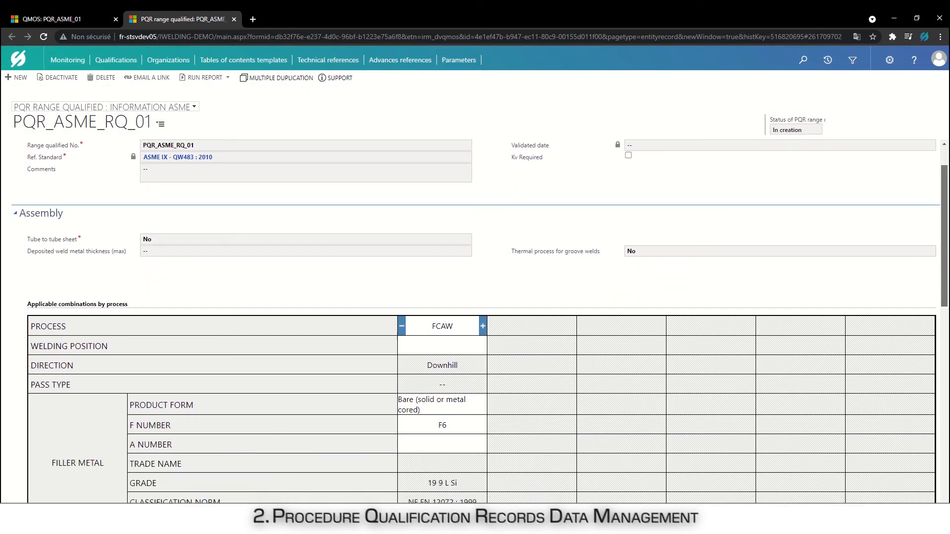
scroll(475, 322, down, 5)
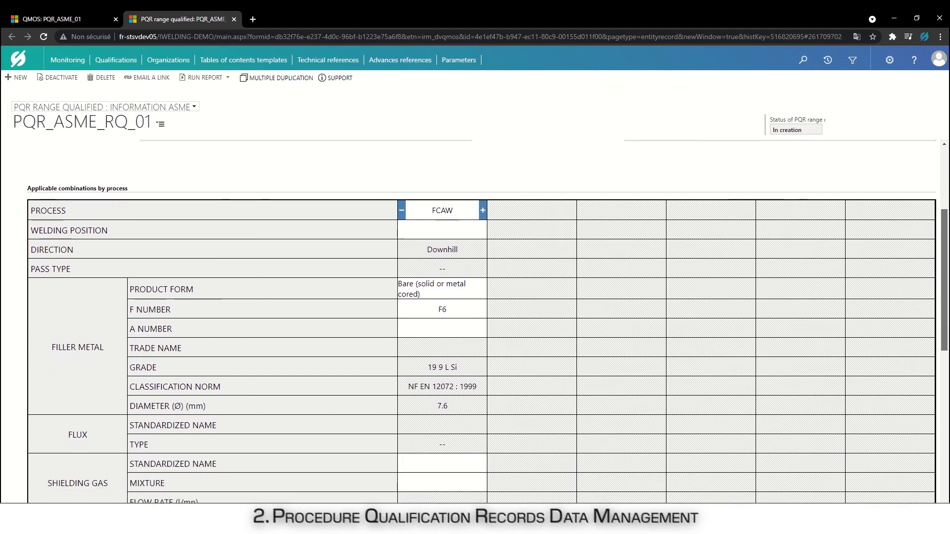
click(483, 230)
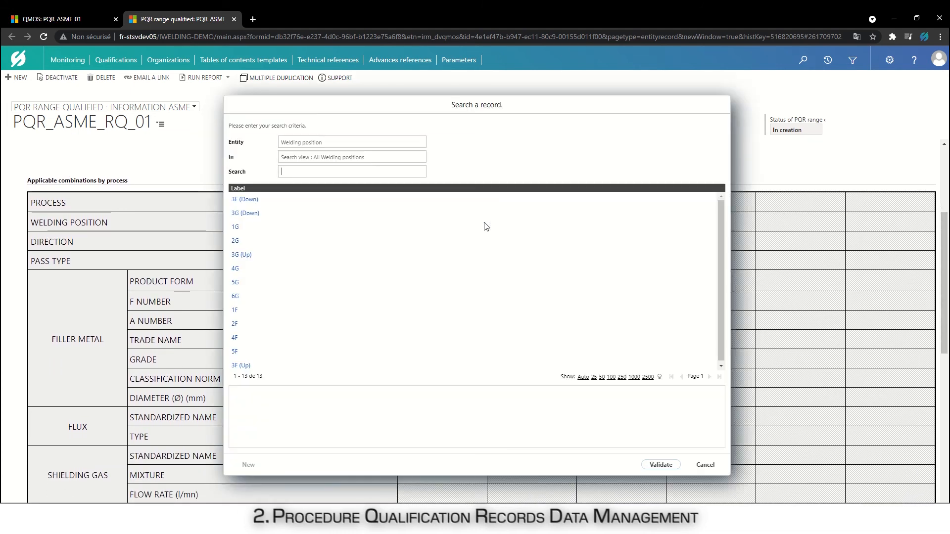
click(705, 464)
click(477, 301)
click(482, 301)
scroll(547, 307, down, 4)
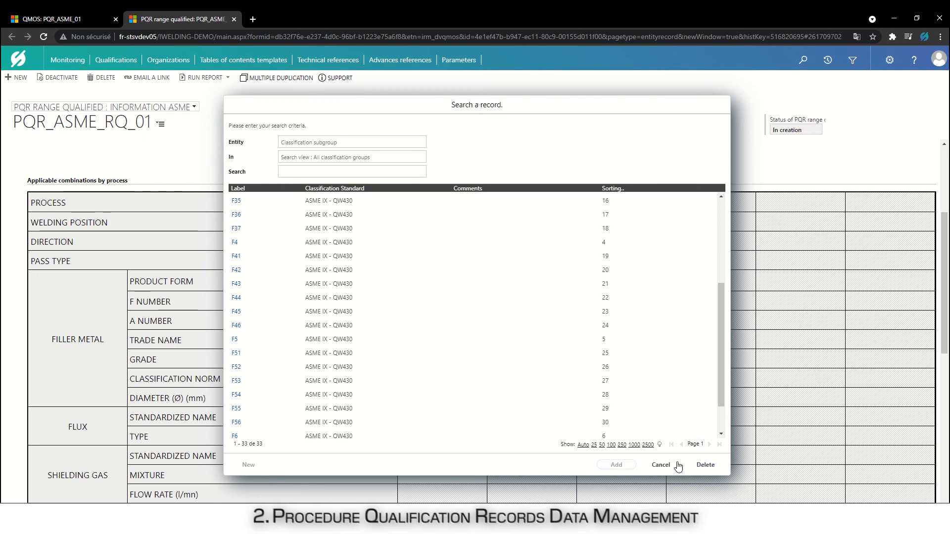
click(661, 464)
Step: Set the FCAW column's polarity to + in PQR_ASME_RQ_01 and open its transfer mode choices
scroll(569, 418, down, 2)
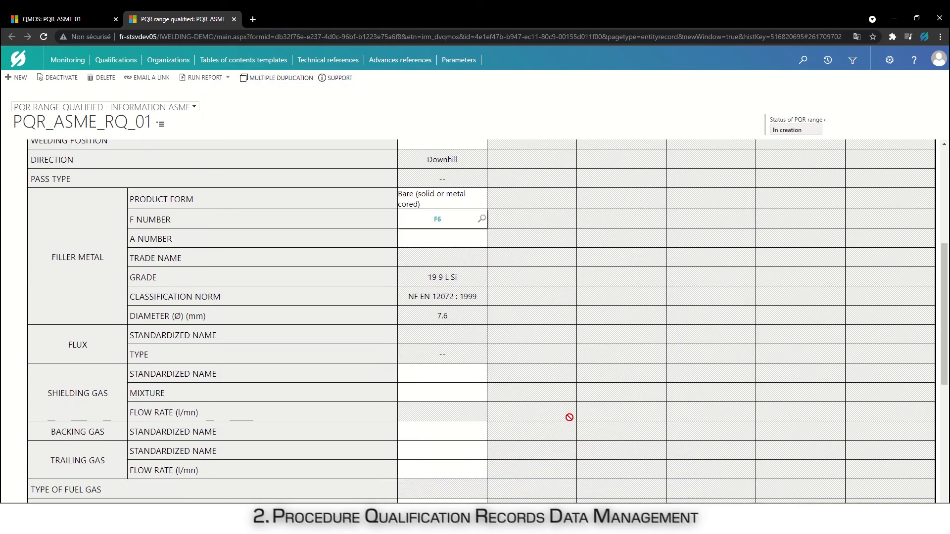
scroll(569, 418, down, 4)
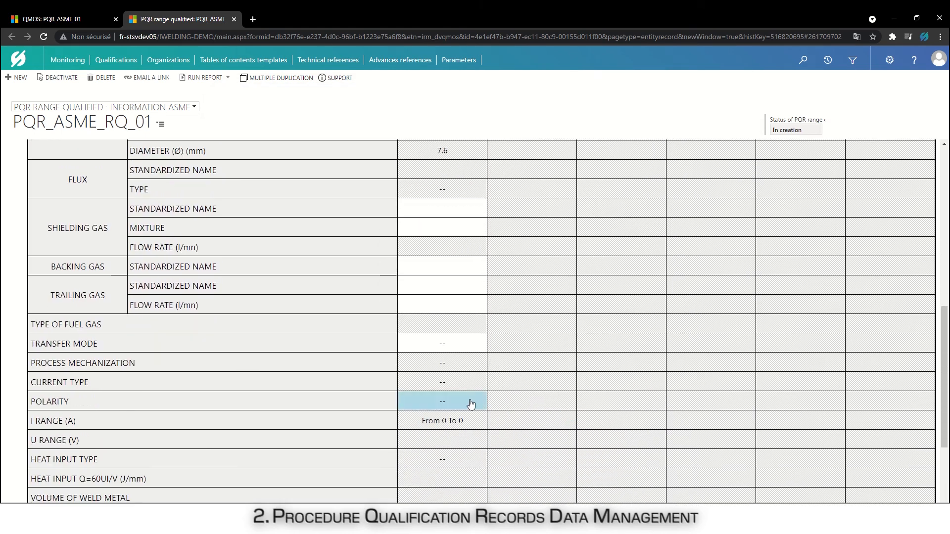
click(475, 403)
click(471, 393)
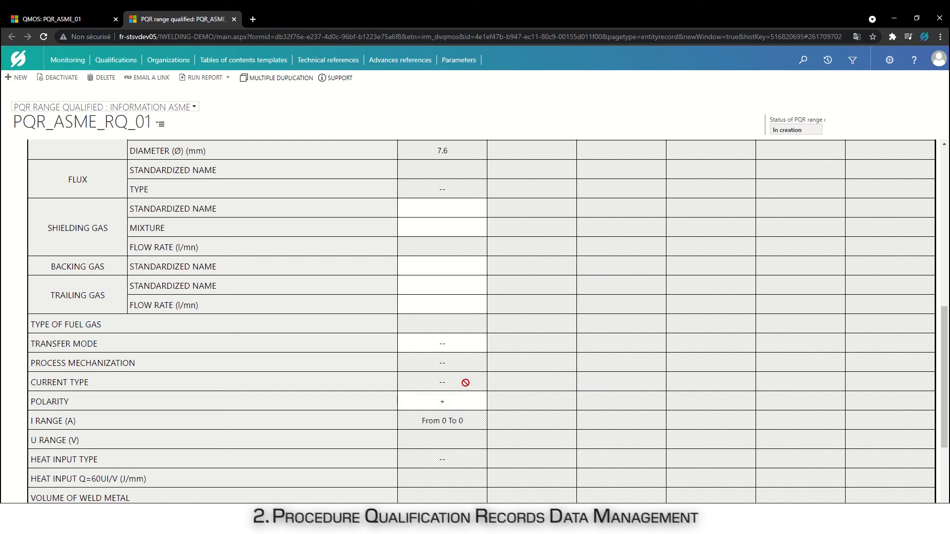
click(460, 346)
click(432, 341)
click(504, 376)
scroll(507, 391, down, 3)
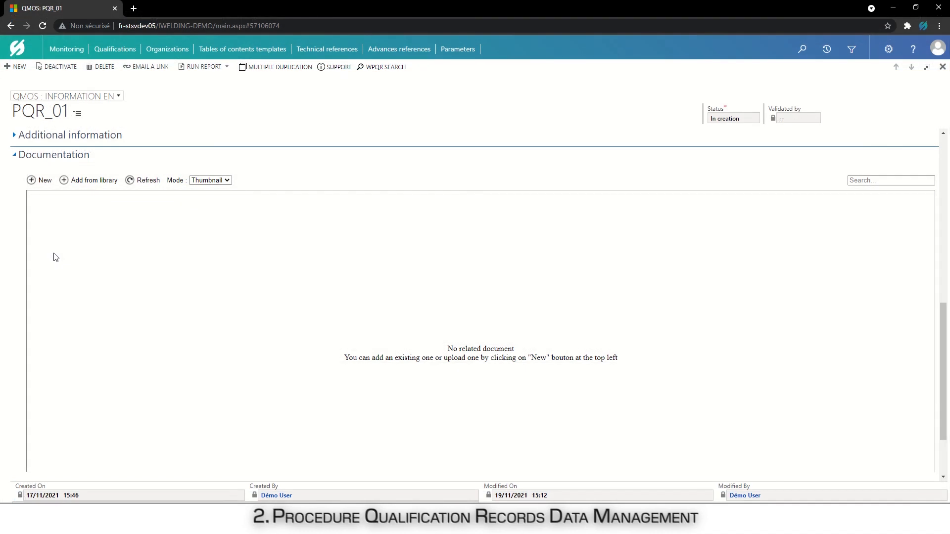
Step: Upload a new document from the computer to the Documentation section of PQR_01
scroll(55, 254, down, 1)
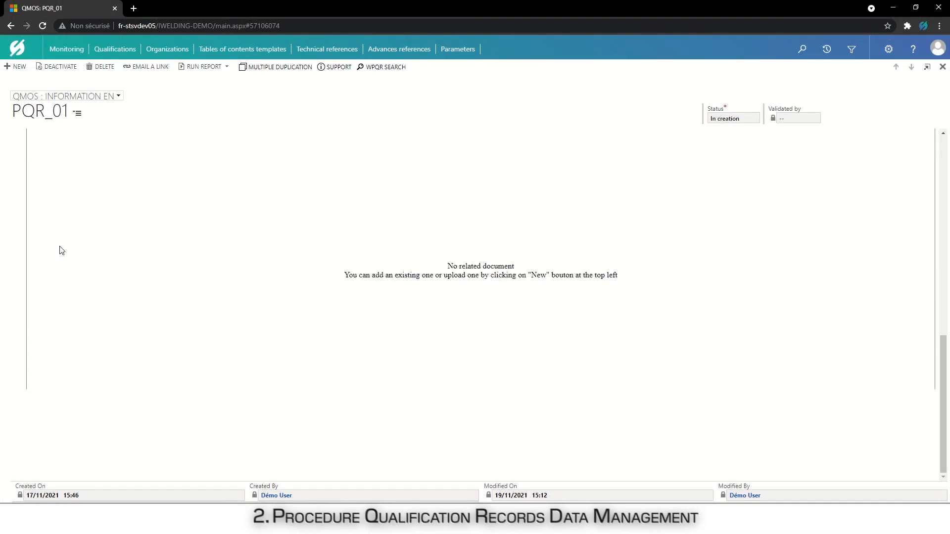
scroll(62, 245, up, 1)
click(43, 181)
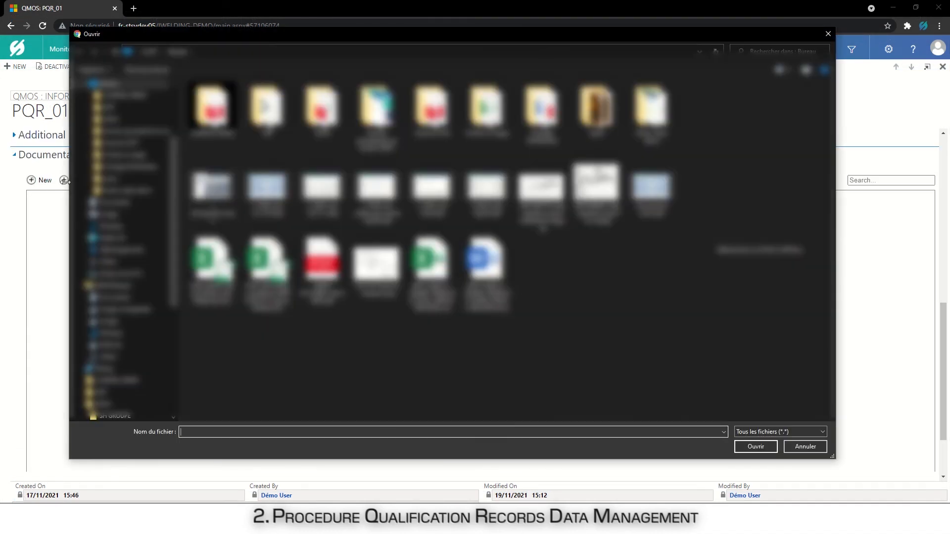
double_click(212, 186)
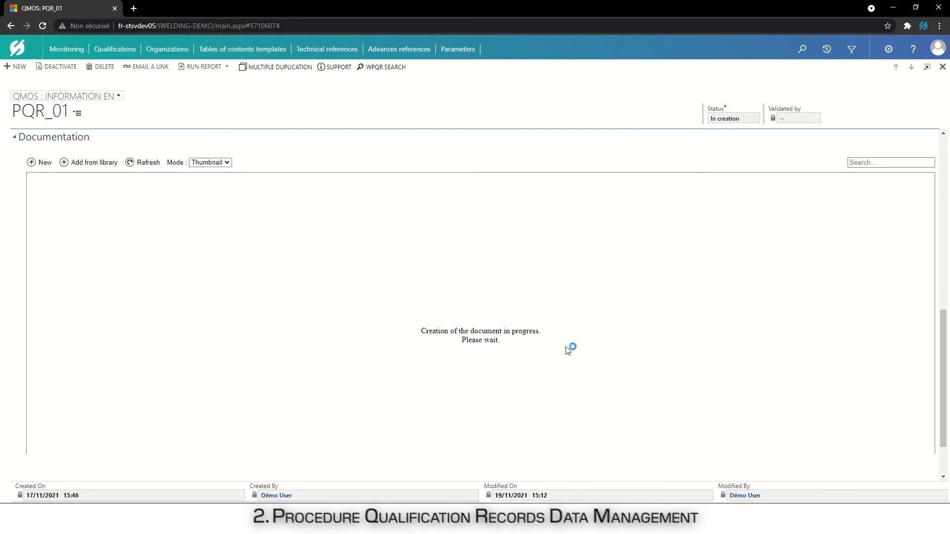